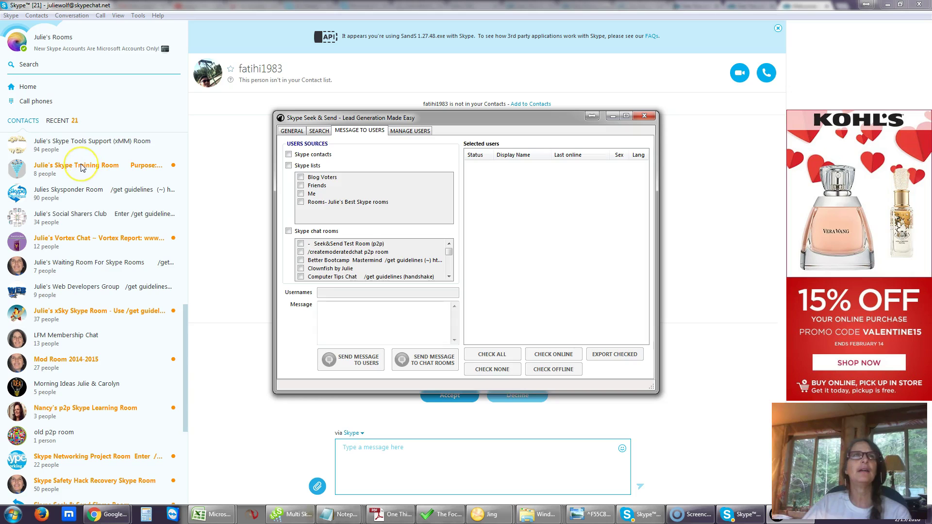
- View the most recent messages in the Skype Training Room and open the Social Sharers Club room
click(81, 166)
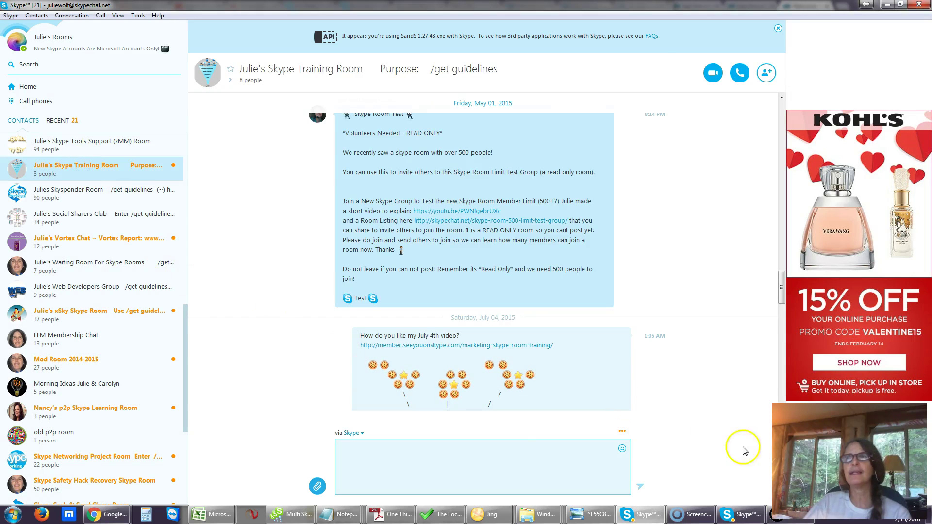
drag(780, 306, 781, 386)
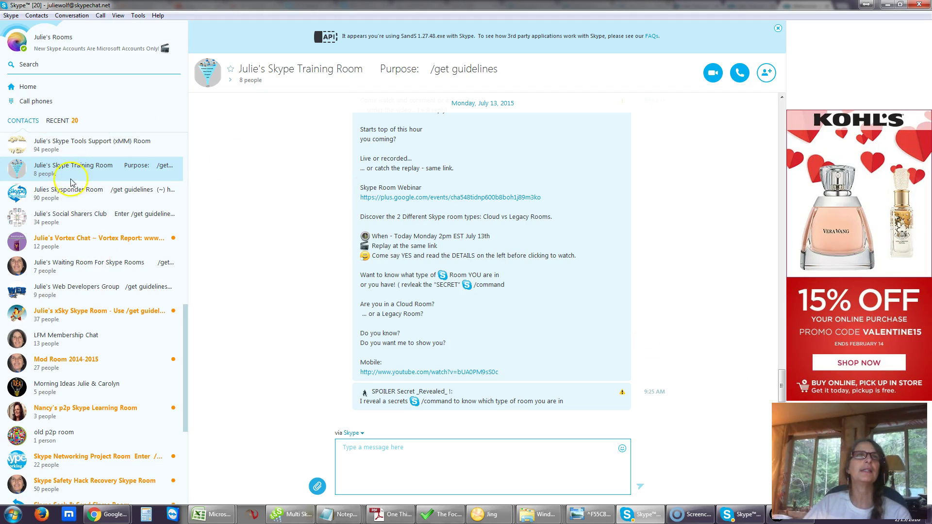
click(65, 214)
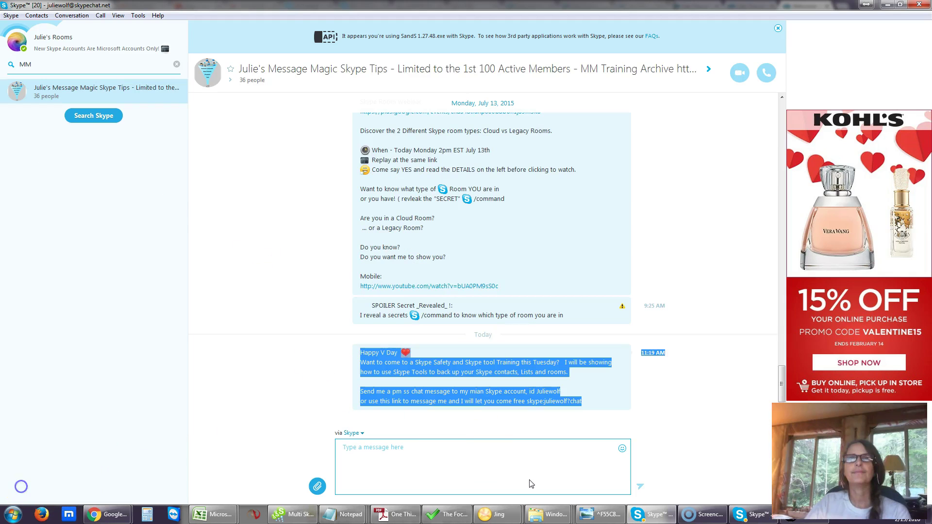
- Bring up the Skype Seek & Send window over the room chat and minimize it again
click(804, 519)
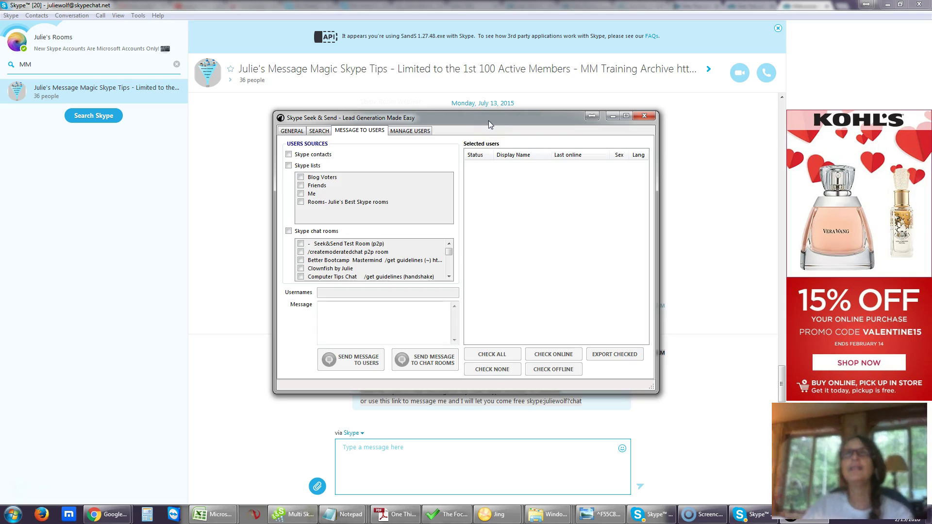
drag(488, 120, 487, 113)
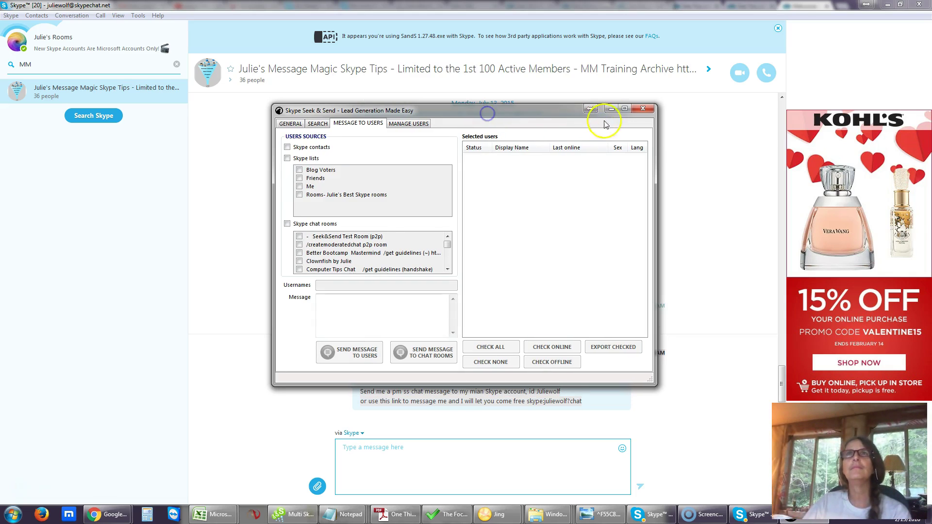
click(610, 108)
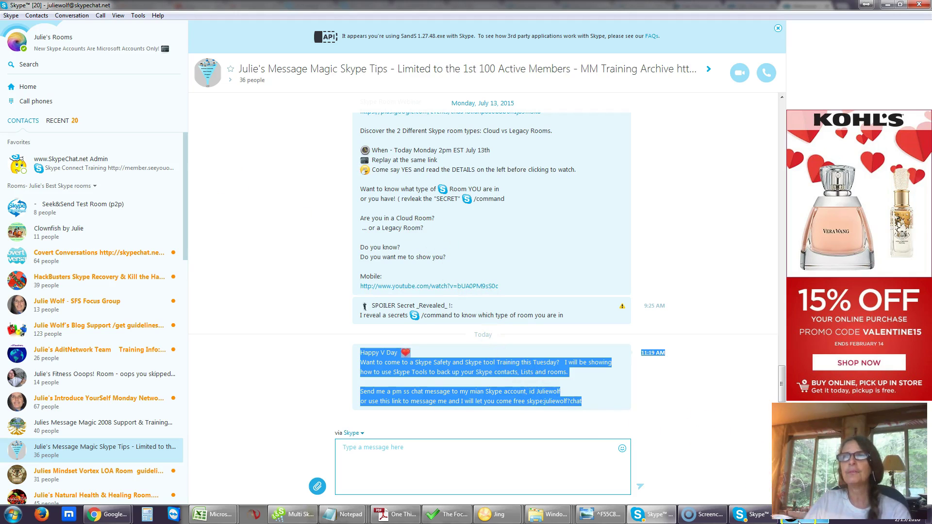
- Switch to Skype Seek & Send and enable Skype chat rooms as a users source
click(754, 514)
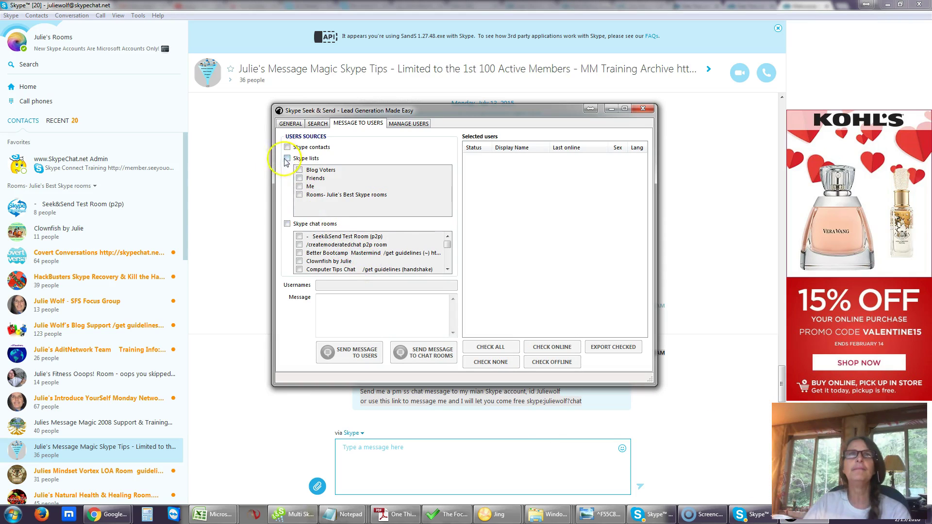
click(286, 223)
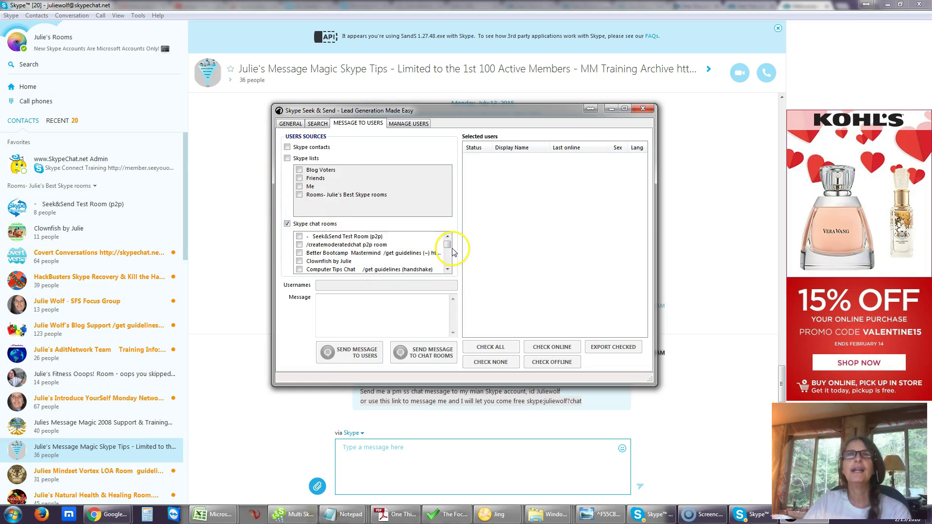
mouse_move(448, 246)
mouse_down()
mouse_move(448, 270)
mouse_move(447, 238)
mouse_up()
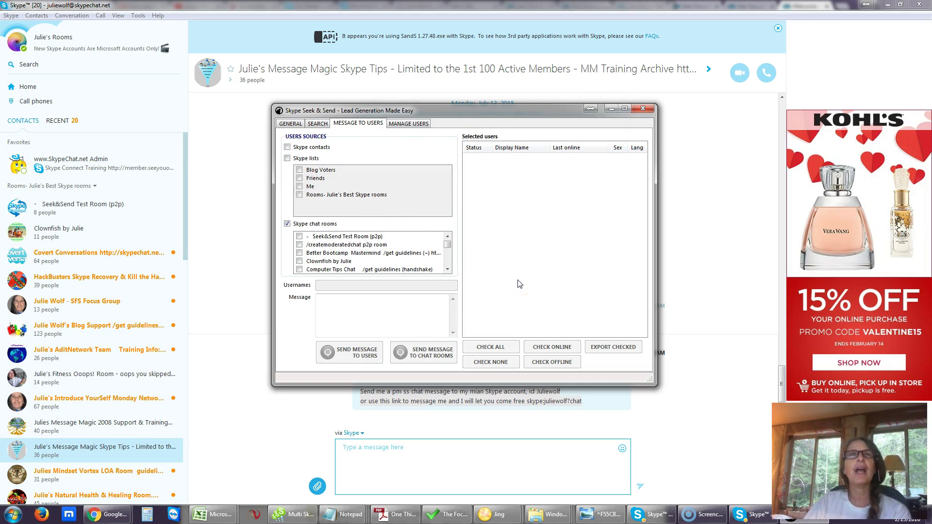
click(447, 270)
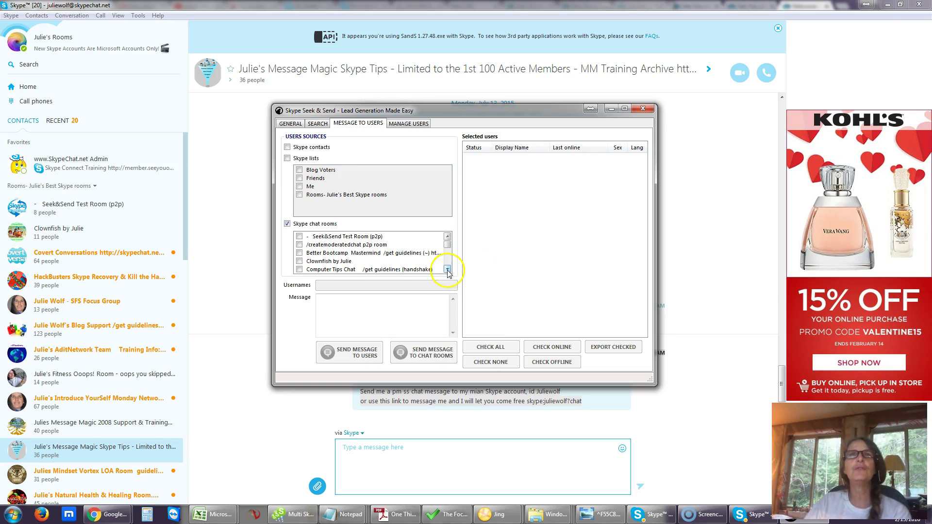
- Return to the Message Magic Skype Tips room and select the whole Happy V Day message
click(454, 469)
click(650, 405)
drag(621, 405, 313, 353)
click(325, 441)
click(352, 402)
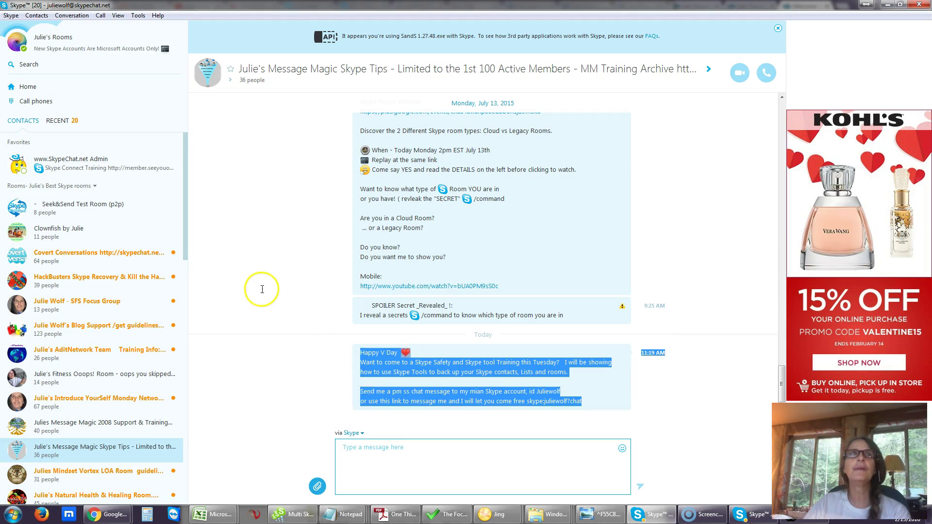
- In Skype Seek & Send, make Skype contacts the users source instead of chat rooms, and move the window clear of the posted message
key(alt+Tab)
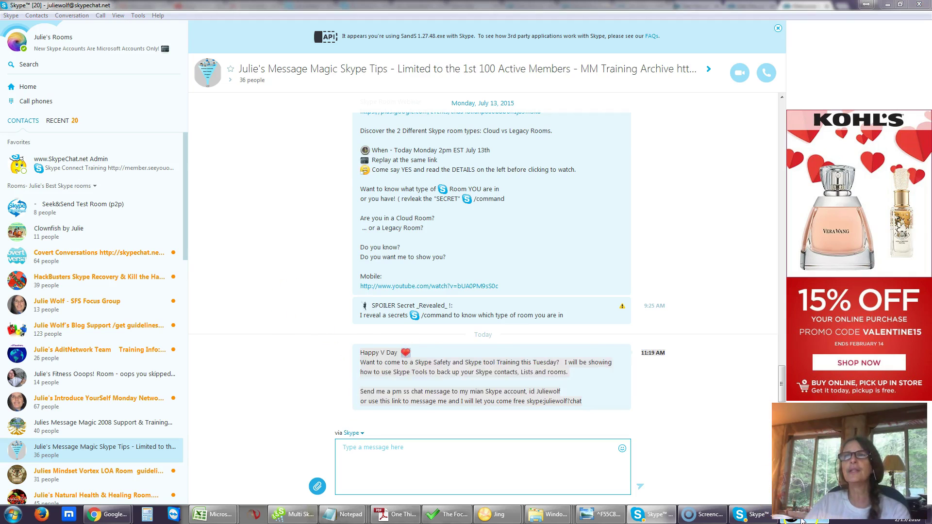
click(287, 147)
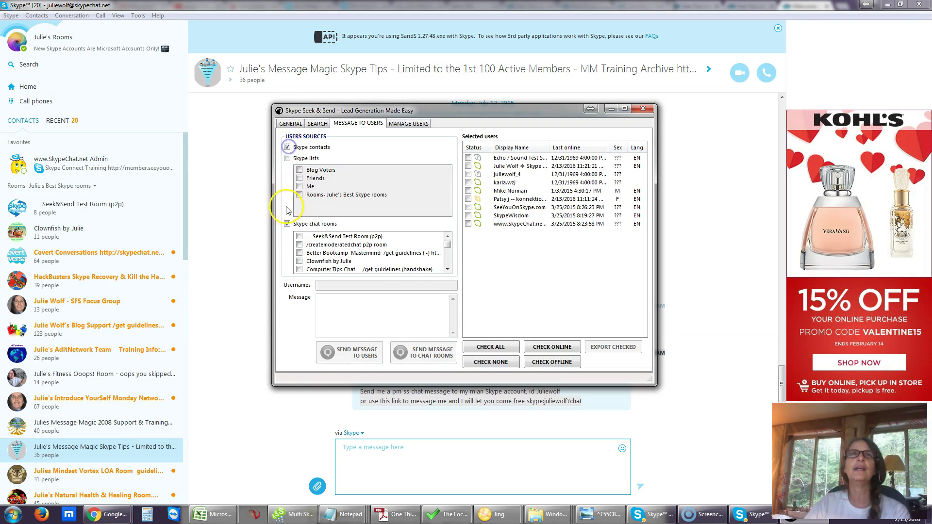
click(287, 224)
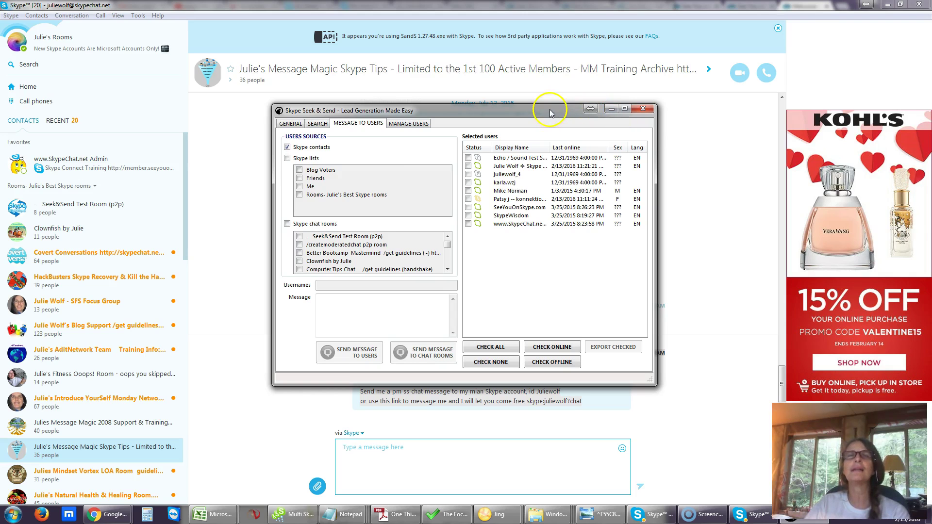
drag(449, 110, 505, 132)
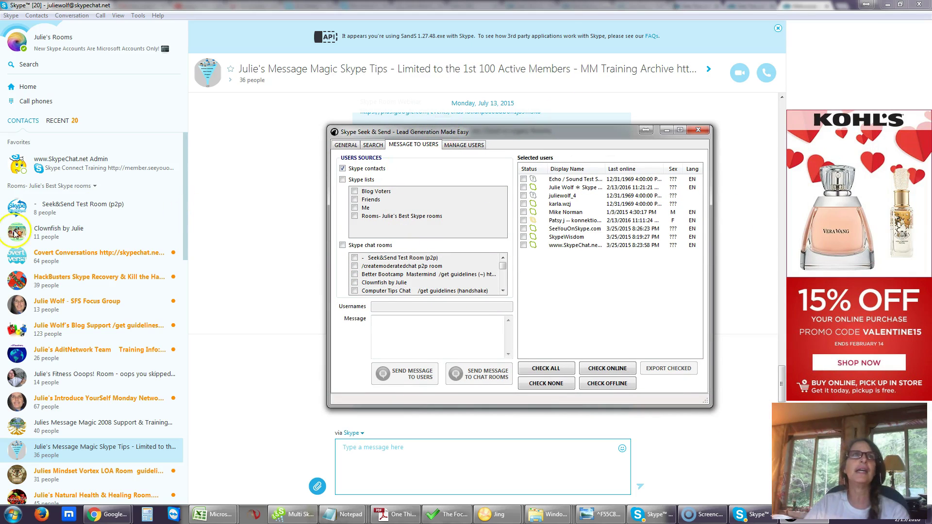
drag(424, 133, 567, 50)
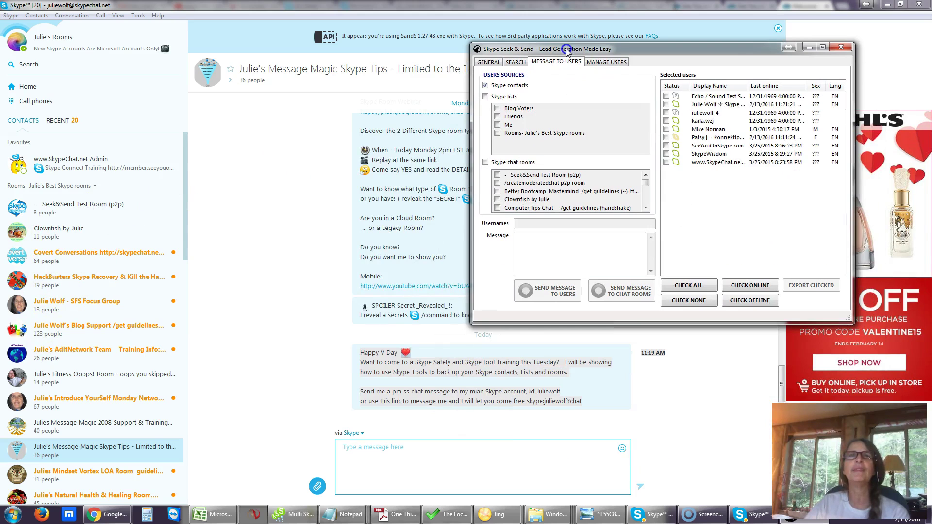
- Examine the Happy V Day training invitation in the room chat, highlighting its two lines on how to send a private message
click(356, 355)
drag(377, 351, 599, 407)
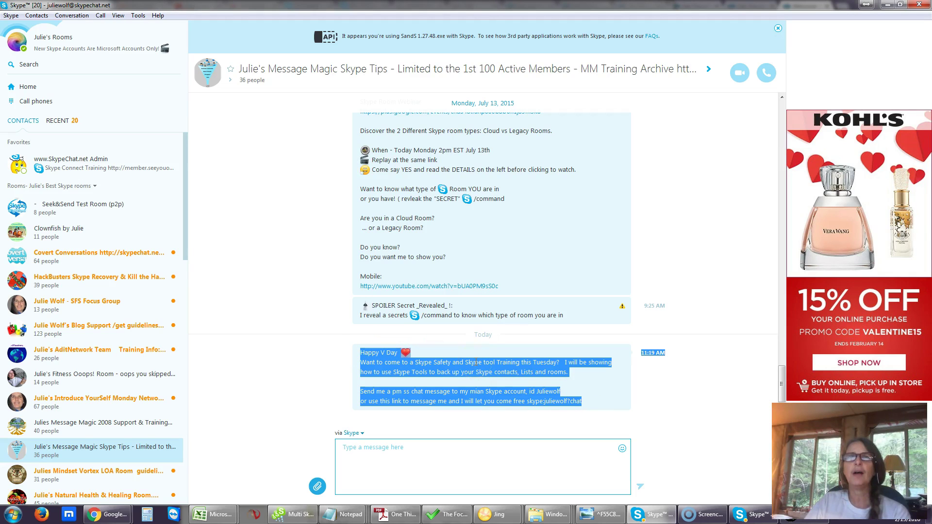
click(362, 391)
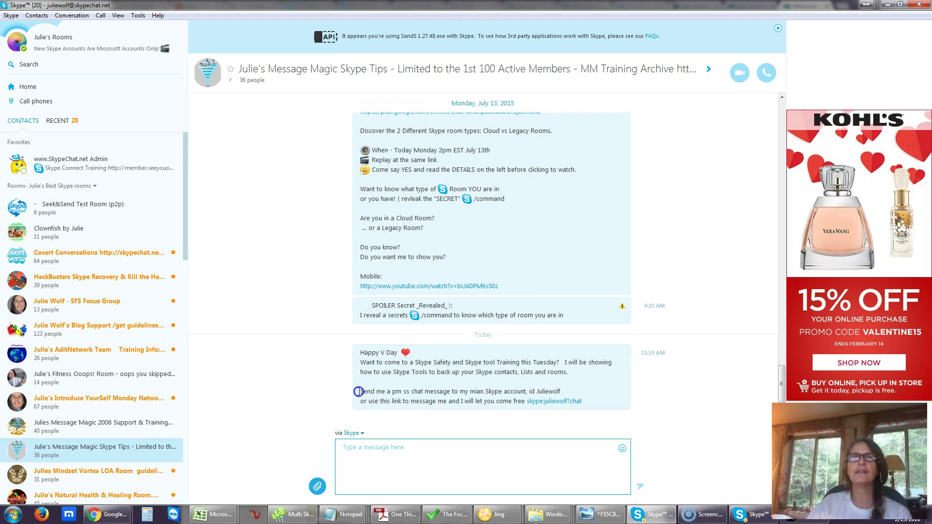
drag(398, 392, 598, 410)
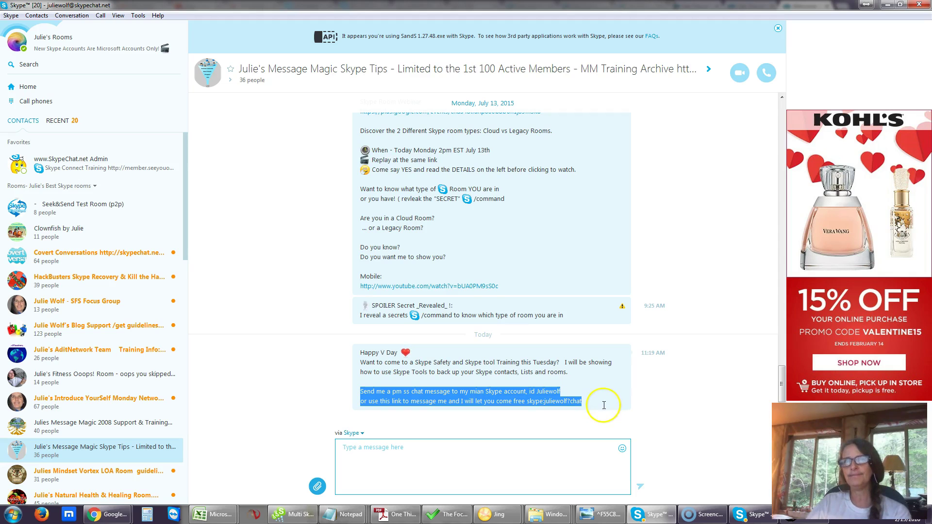
click(603, 405)
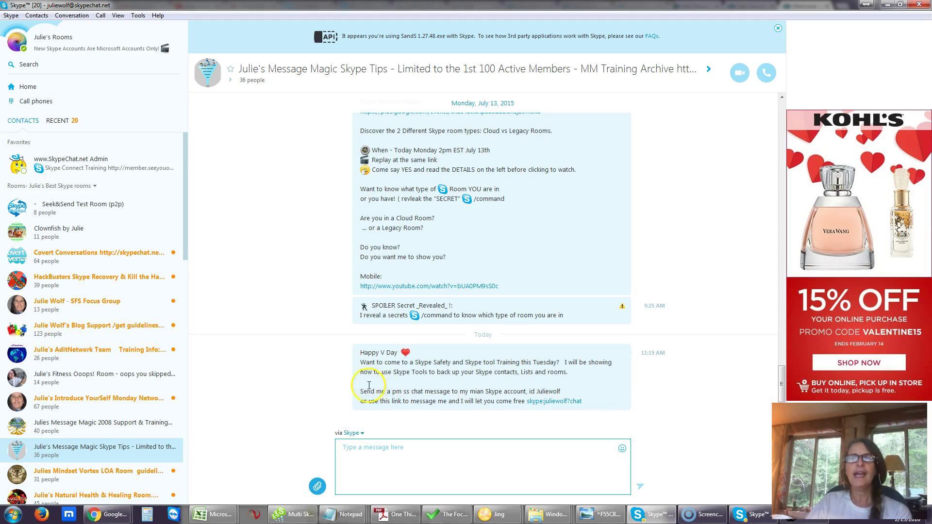
drag(358, 390, 548, 394)
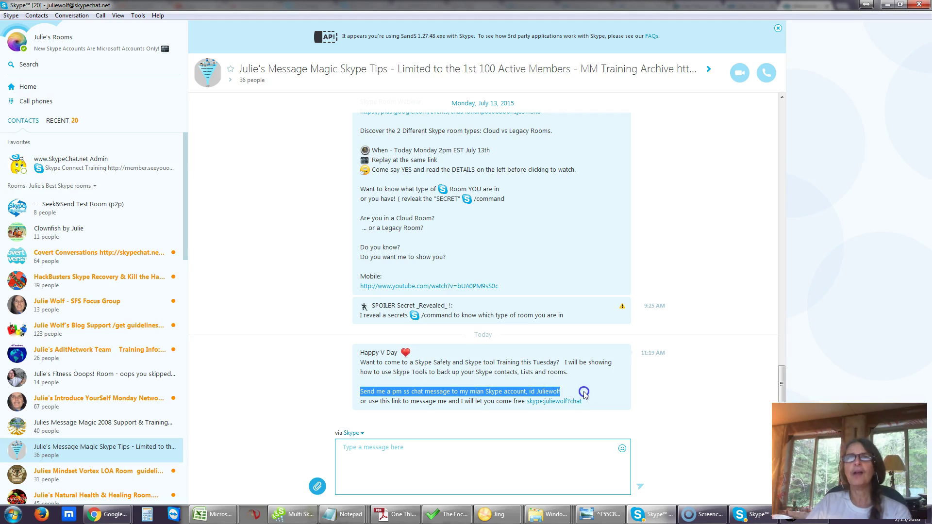
drag(585, 392, 592, 410)
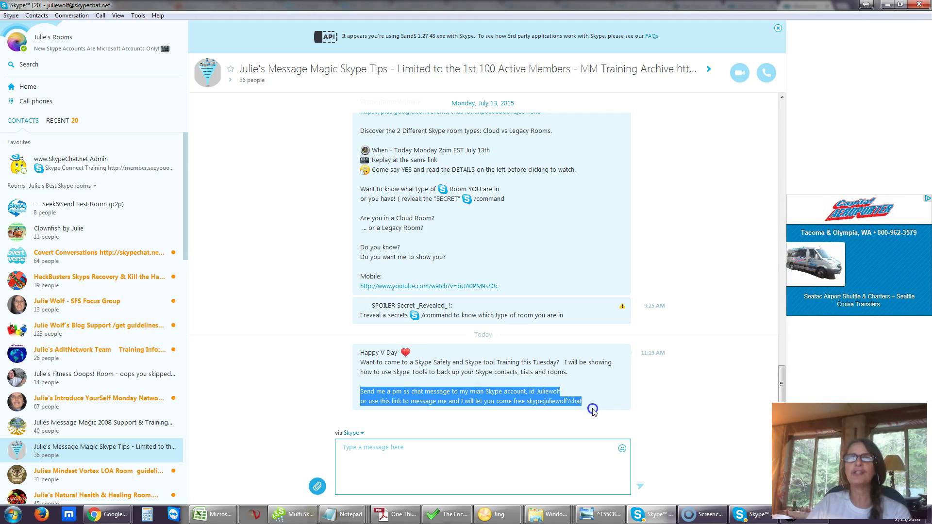
click(517, 453)
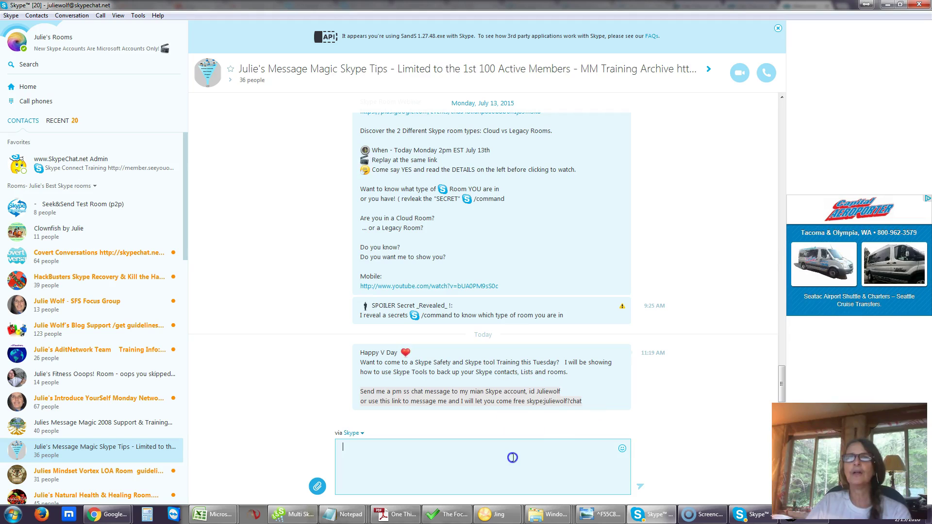
click(591, 400)
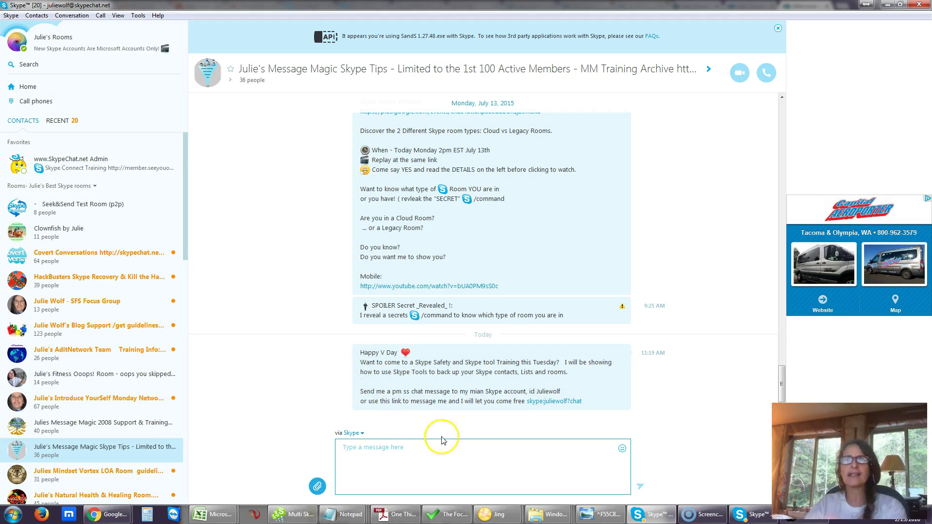
- Open the private chat through the chat link in the invitation and send a short message starting with "Hi"
click(558, 403)
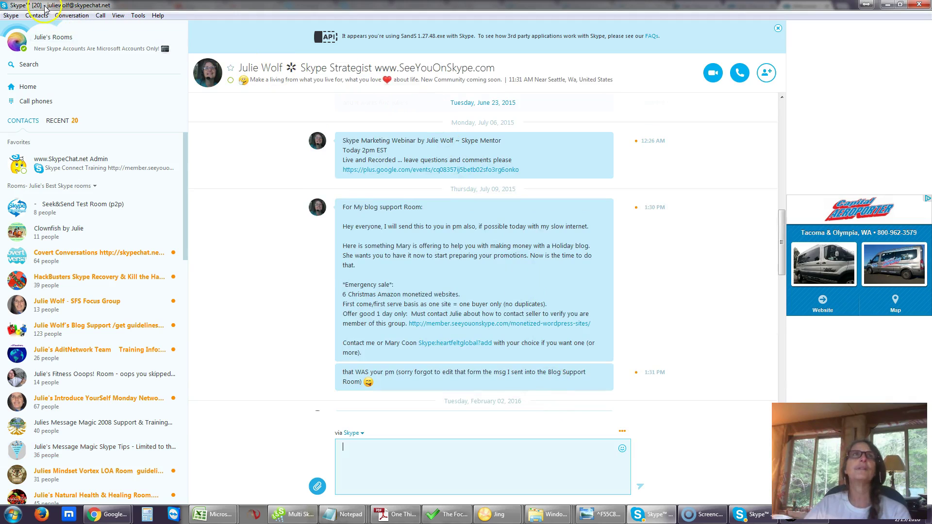
click(439, 456)
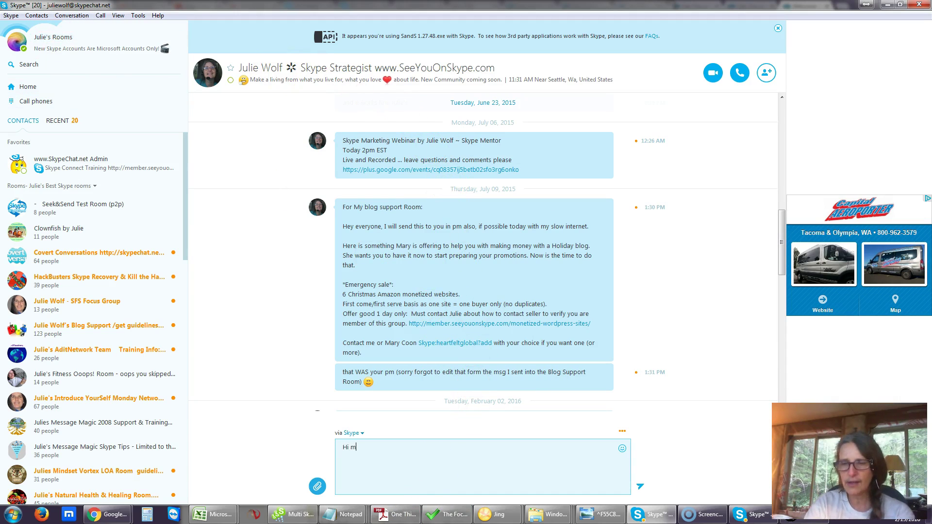
key(Return)
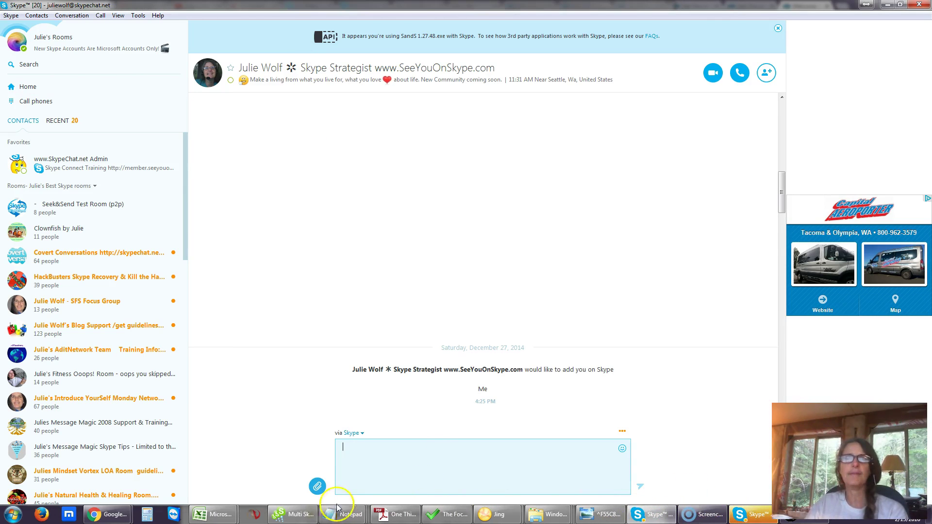
- View the account list in Multi Skype Launcher and close the launcher
click(291, 516)
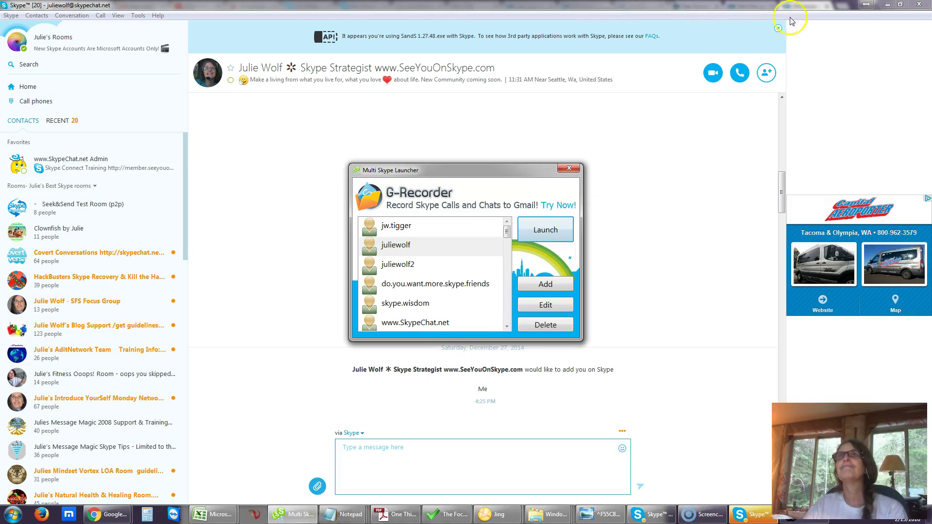
click(568, 168)
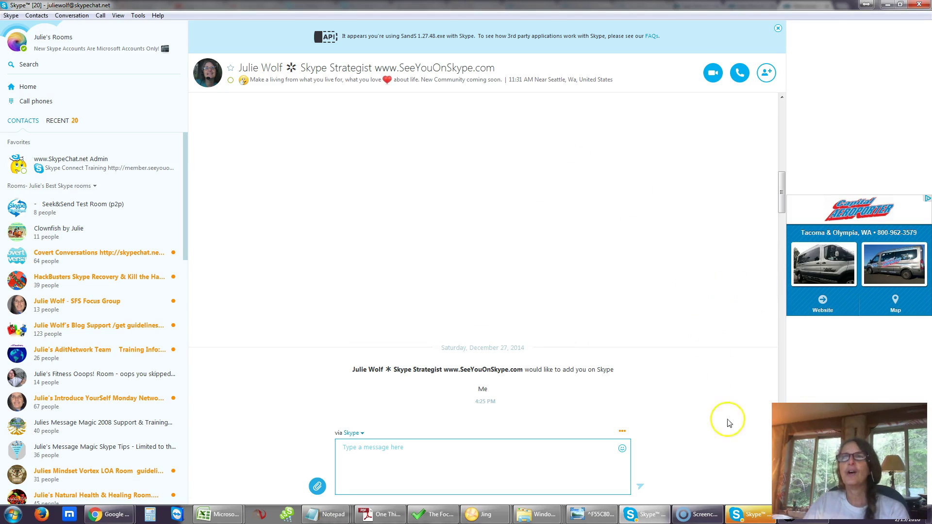
- Switch to Skype Seek & Send and make Skype chat rooms the users source instead of Skype contacts
click(750, 515)
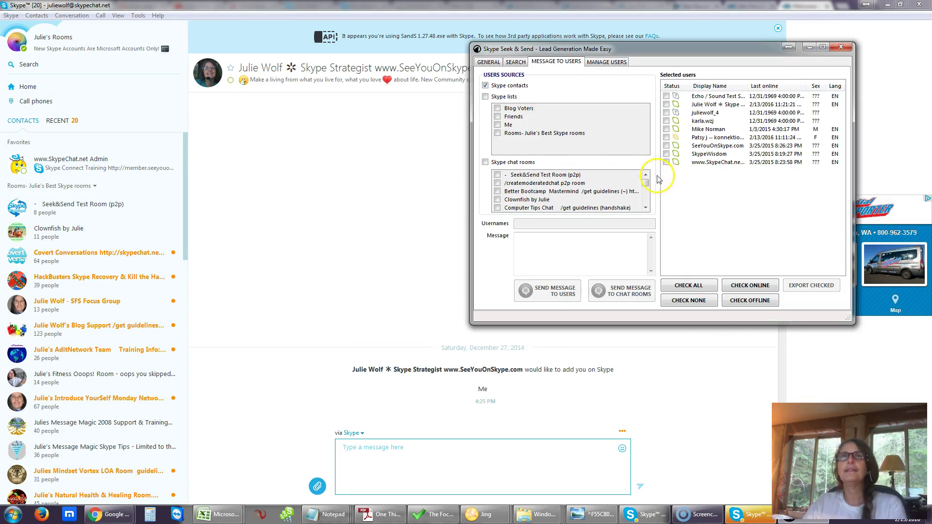
click(484, 86)
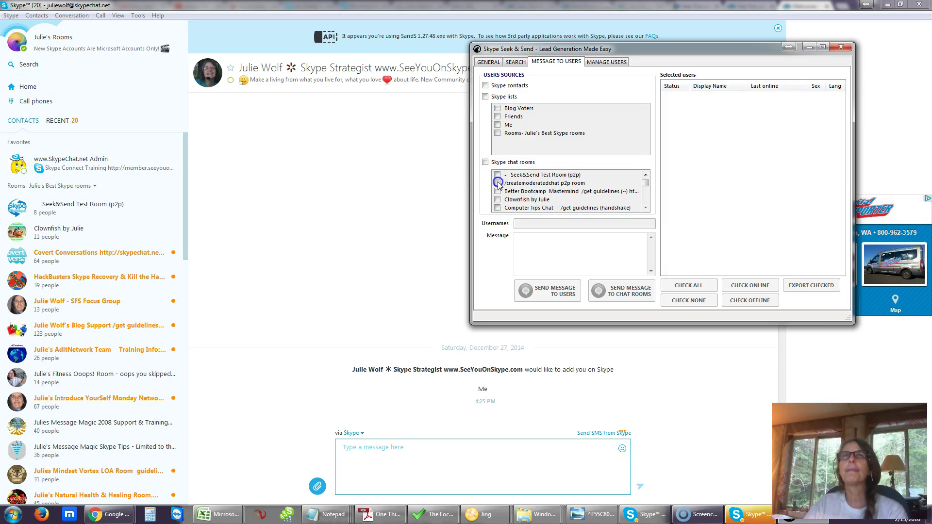
click(485, 162)
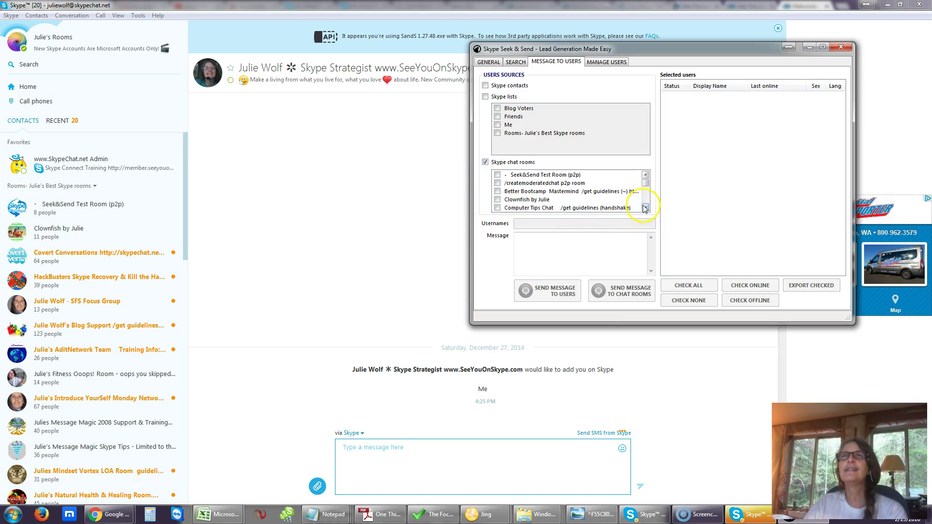
- Include the Clownfish, Covert Conversations and HackBusters Skype Recovery chat rooms as user sources
click(497, 199)
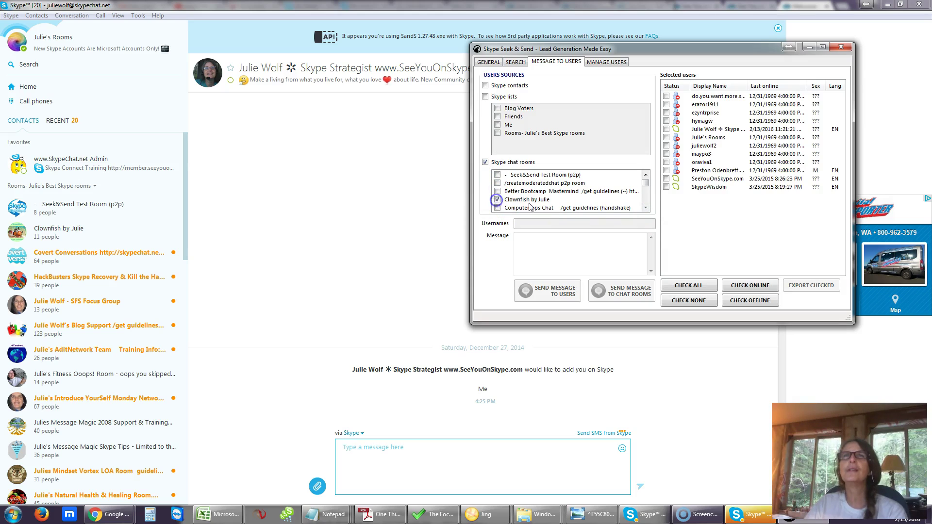
click(645, 207)
click(645, 207)
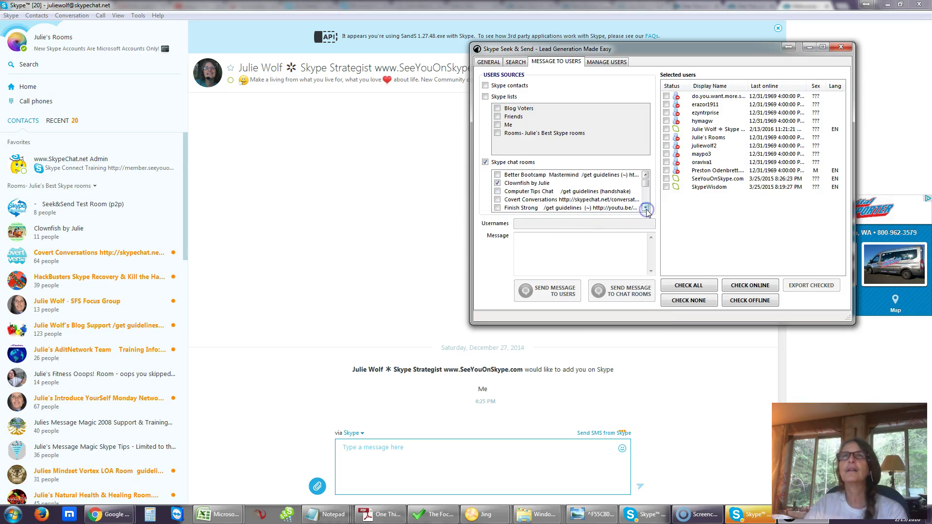
click(645, 207)
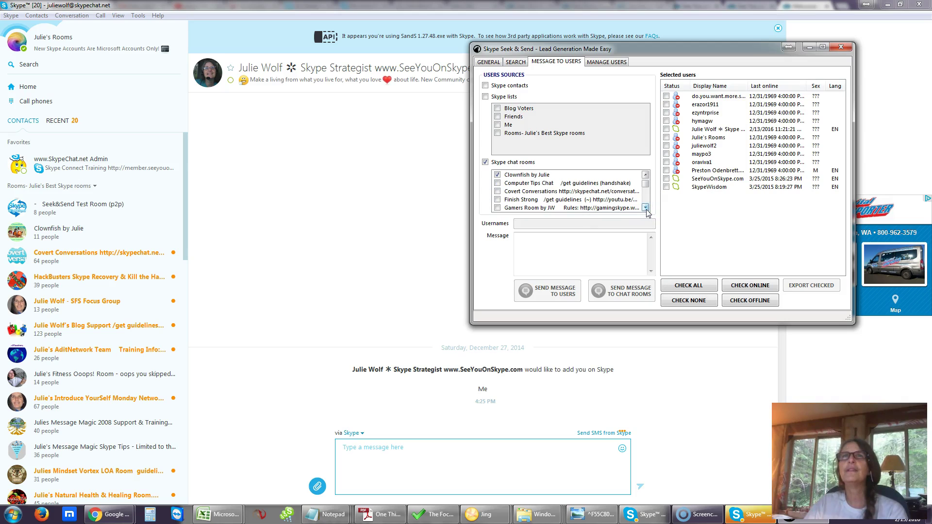
click(646, 207)
click(497, 183)
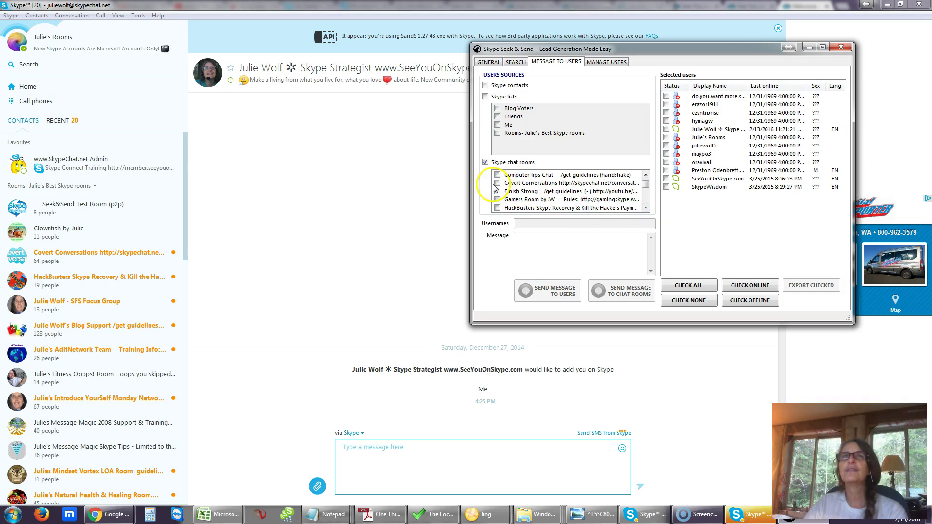
click(646, 208)
click(645, 208)
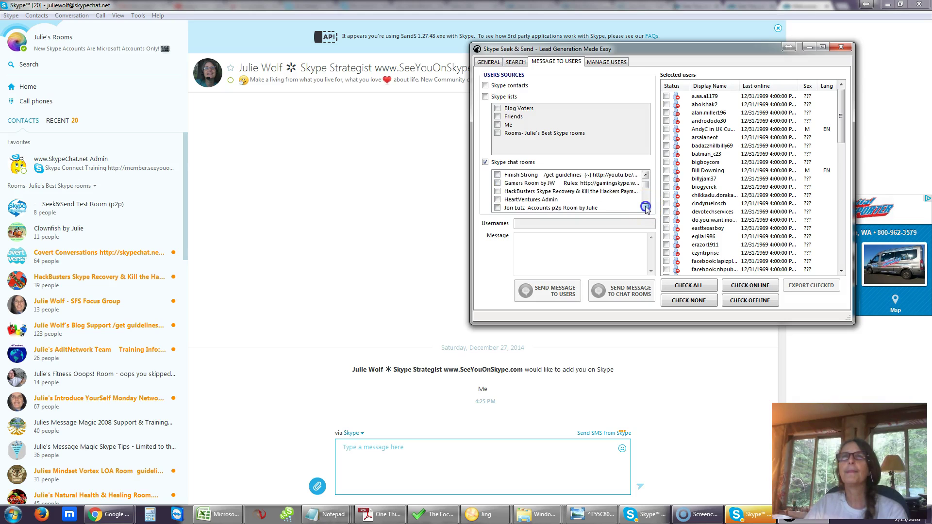
click(497, 192)
- Add the Message Magic 2008 Support & Training Room and the Message Magic Skype Tips room to the selected chat rooms
click(645, 208)
click(646, 208)
click(645, 208)
click(645, 208)
click(645, 208)
click(646, 208)
click(645, 207)
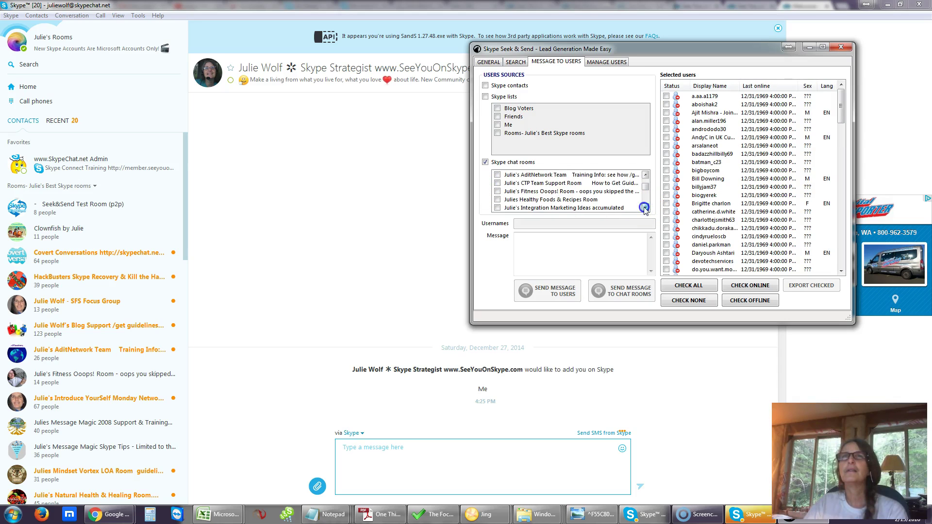
click(646, 208)
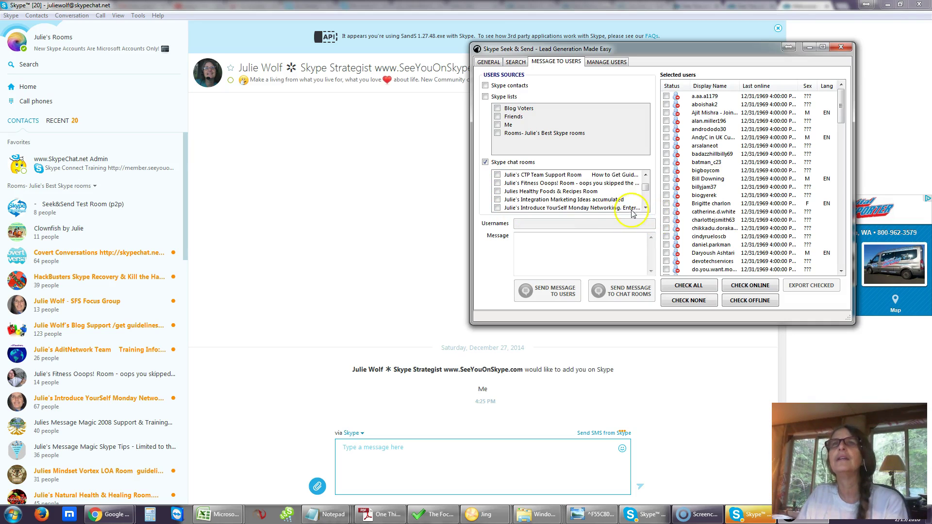
click(646, 208)
click(645, 208)
click(645, 208)
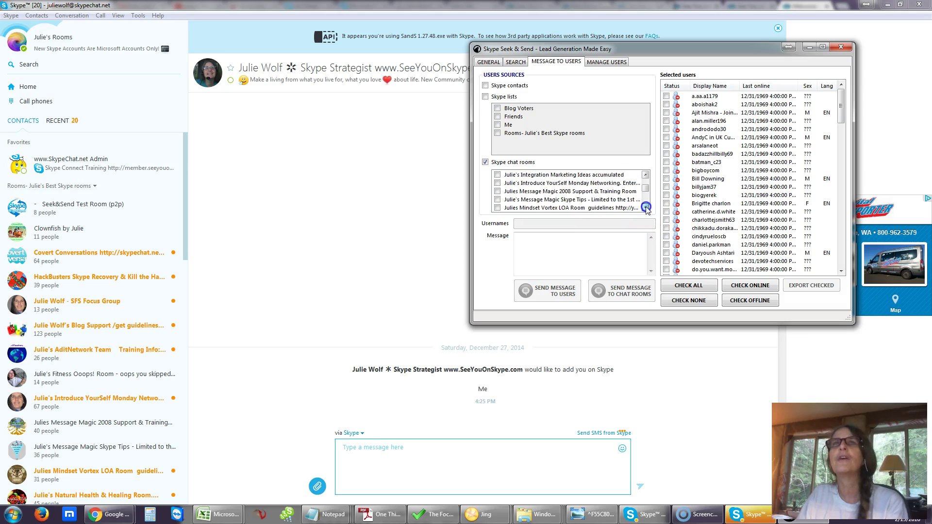
click(497, 193)
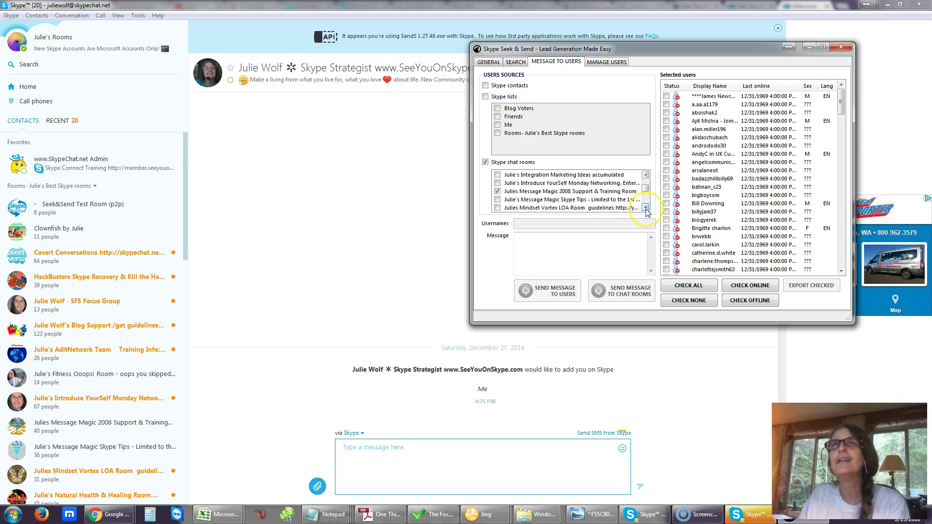
click(497, 199)
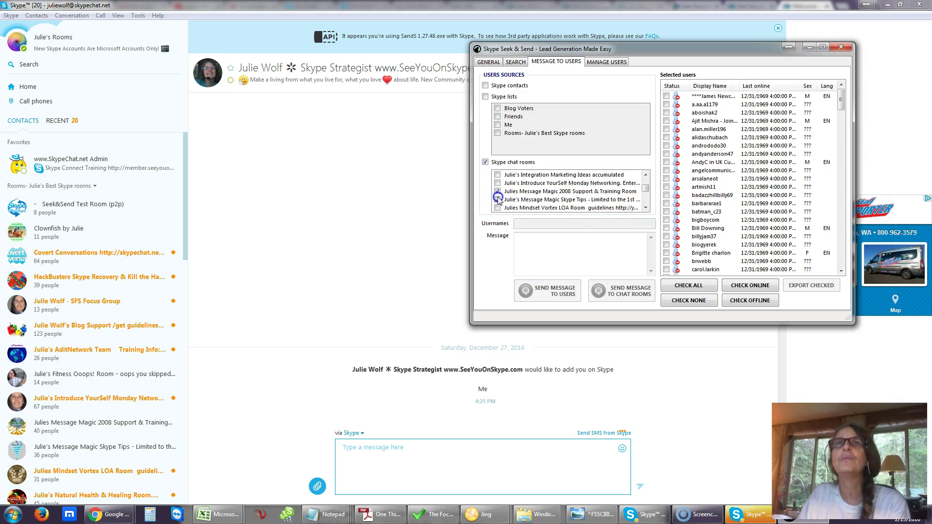
- Add the Skype Tips - Ask Skype Questions, Skype Tools chat and Skype Tools Support (xMM) rooms to the selected chat rooms
click(645, 207)
click(646, 207)
click(645, 207)
click(646, 208)
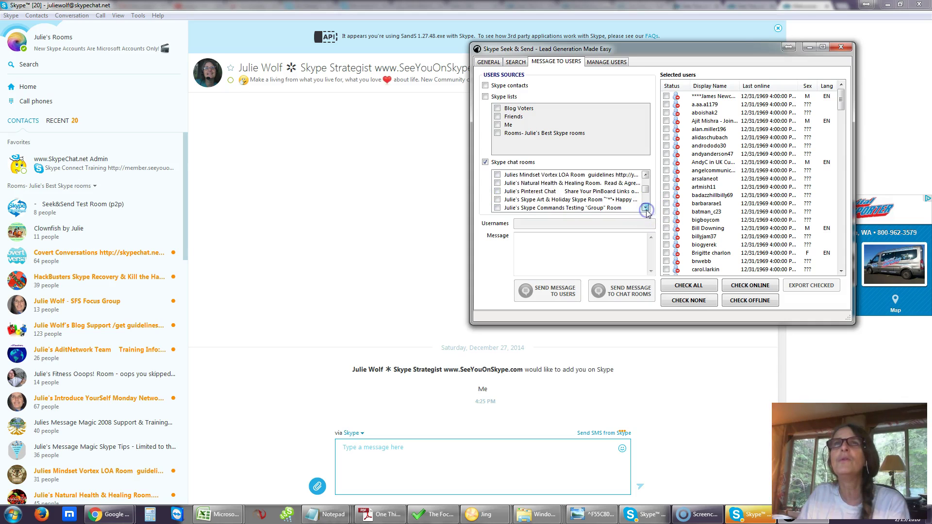
click(645, 207)
click(645, 208)
click(645, 208)
click(497, 192)
click(496, 192)
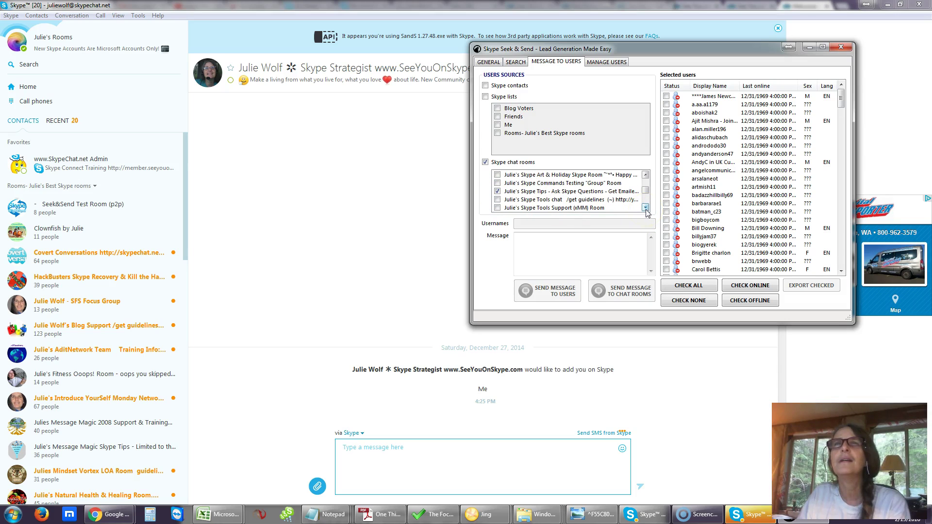
click(497, 200)
click(497, 208)
- Add the Skysponder Room and the Skype Training Room to the selected chat rooms
click(646, 208)
click(646, 208)
click(645, 207)
click(646, 208)
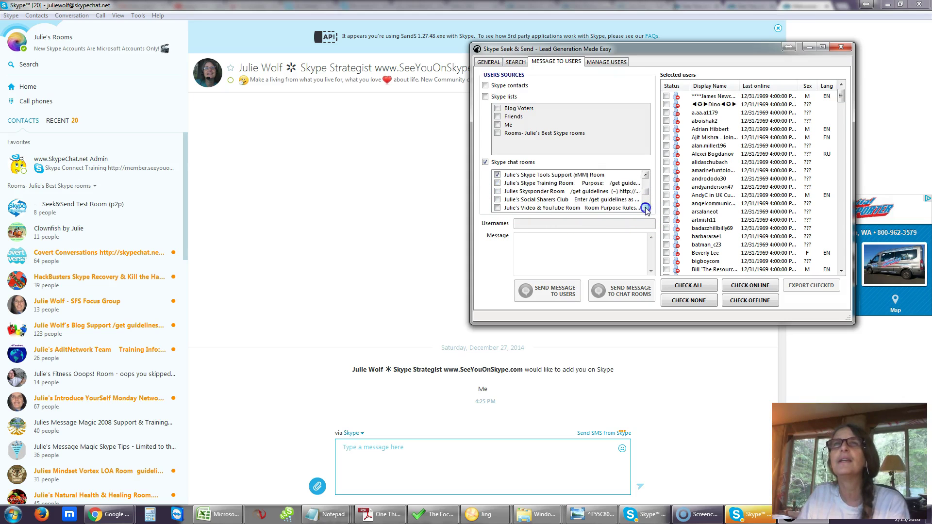
click(496, 192)
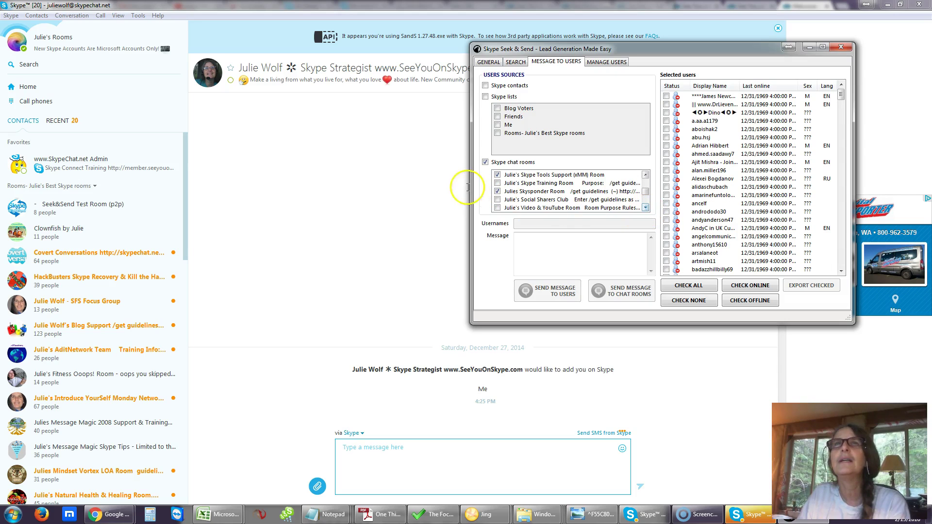
click(497, 183)
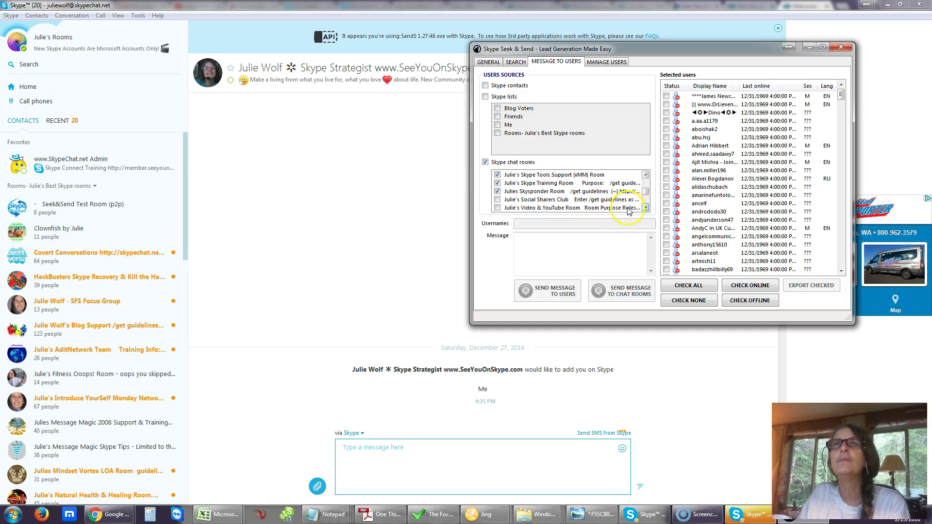
- Add the xSky Skype Room and Mod Room 2014-2015 to the selected chat rooms
click(645, 208)
click(646, 208)
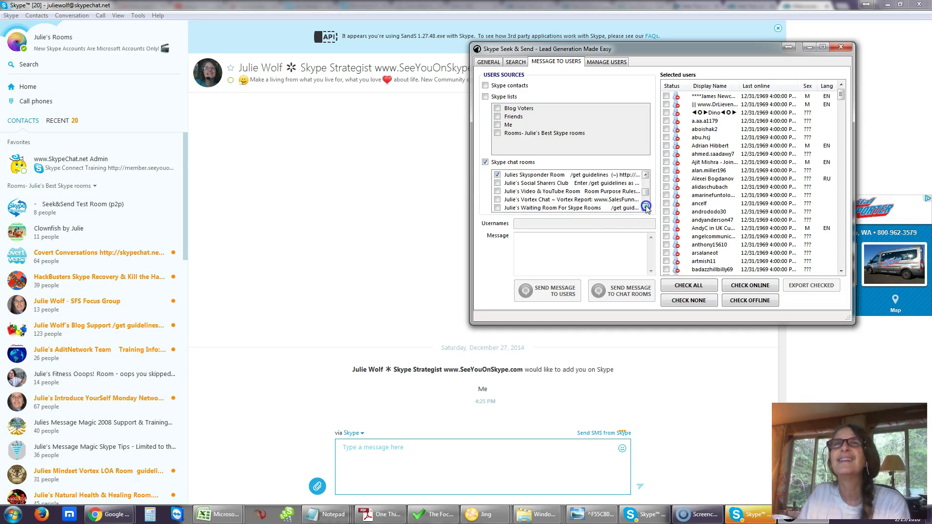
click(645, 207)
click(645, 208)
click(645, 208)
click(645, 207)
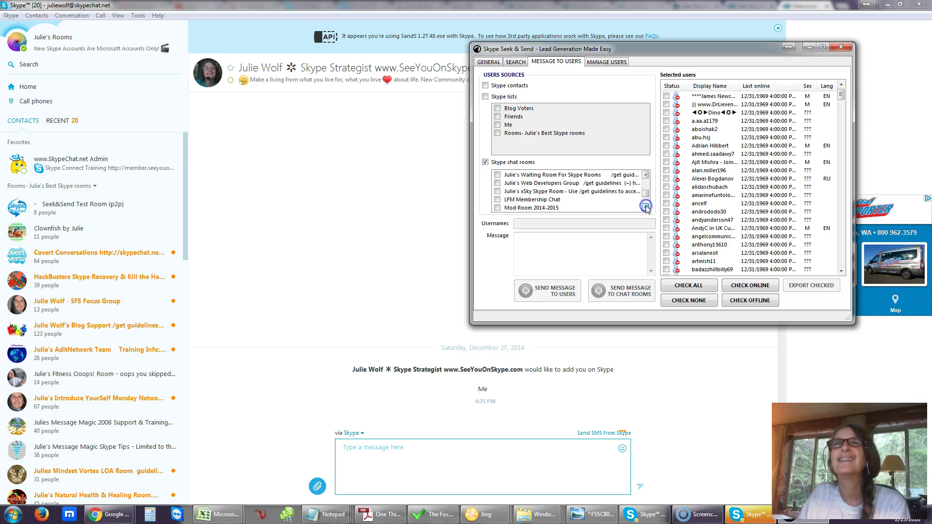
click(497, 192)
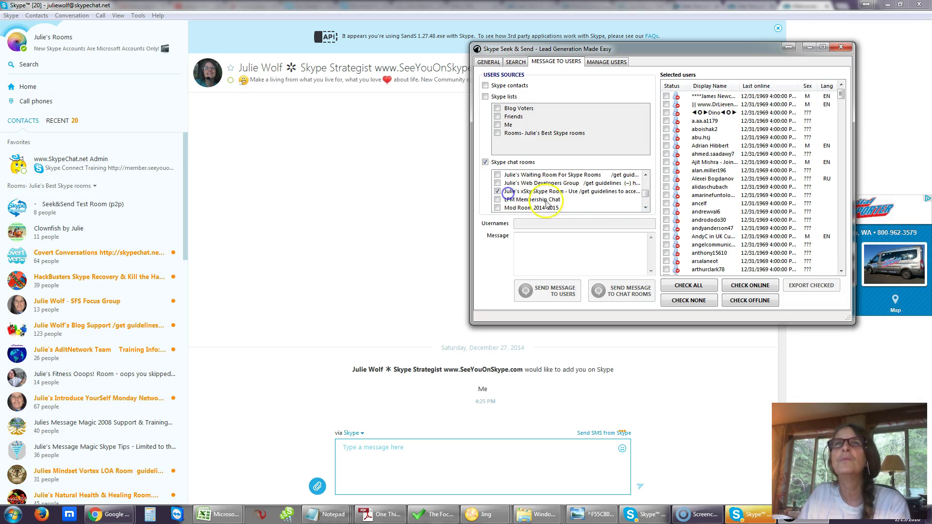
click(646, 208)
click(646, 207)
click(645, 208)
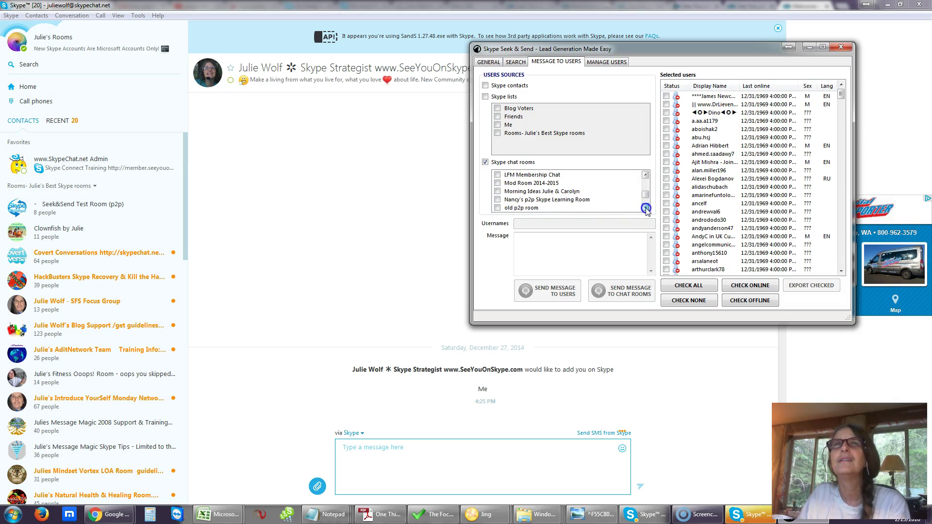
click(497, 183)
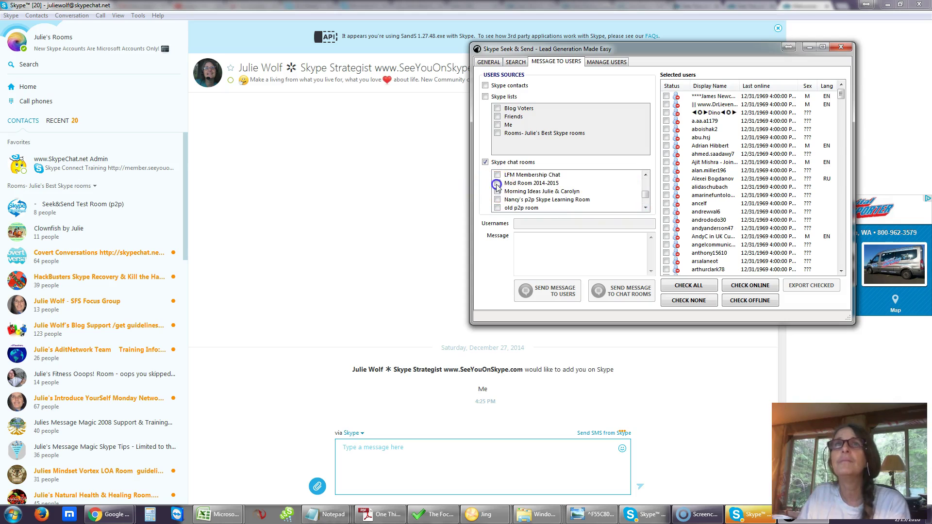
- Add the Skype Safety Hack Recovery Skype Room and the Skype Seek & Send Skype Room to the selected chat rooms
click(645, 207)
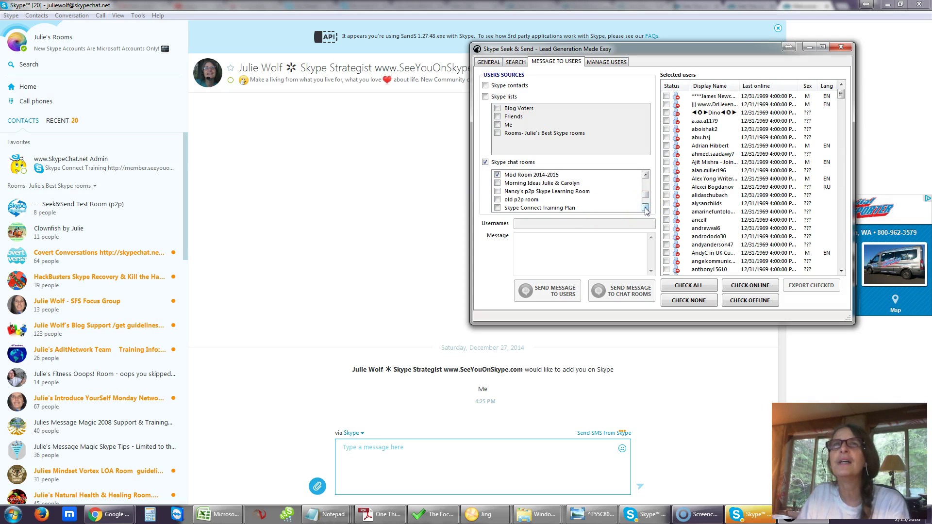
click(646, 208)
click(645, 207)
click(645, 207)
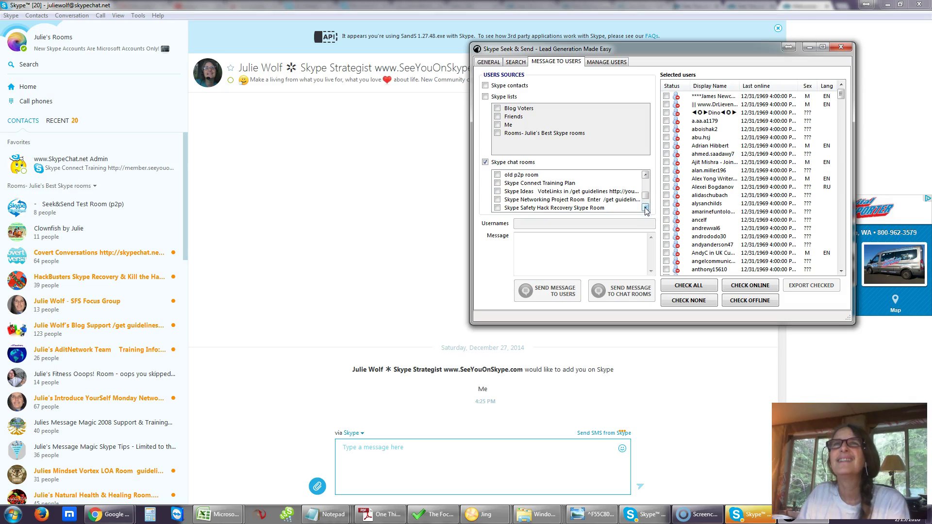
click(645, 208)
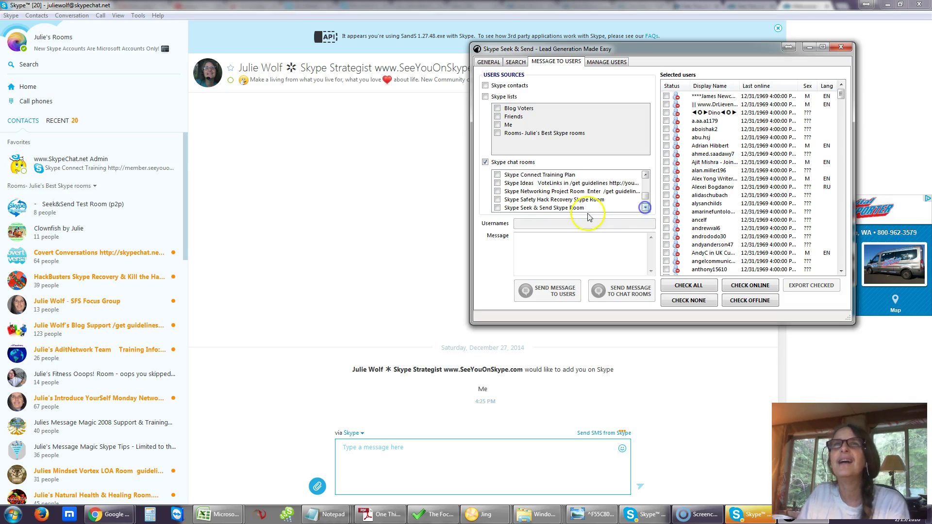
click(496, 200)
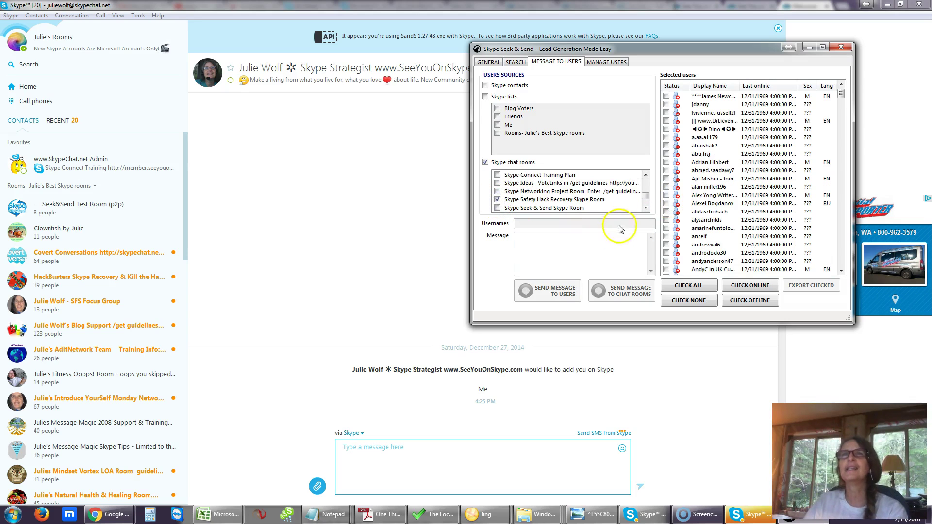
click(645, 208)
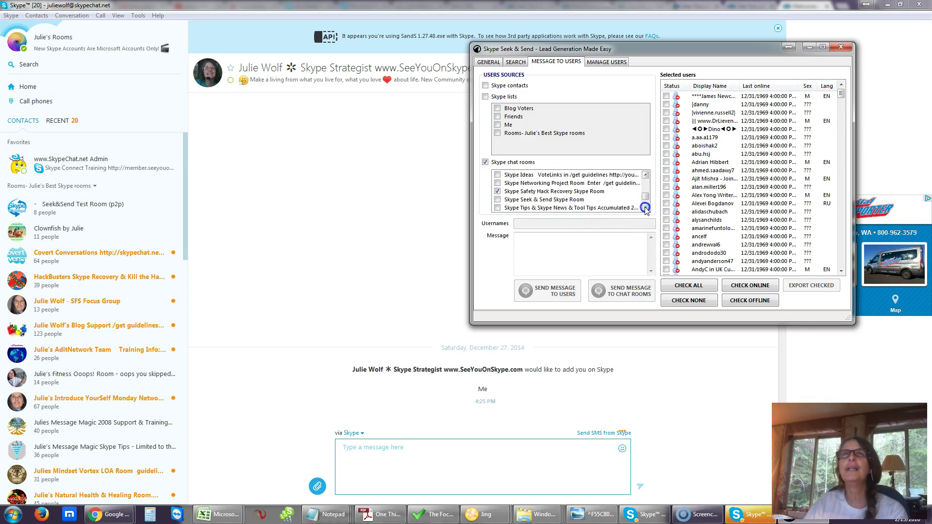
click(497, 199)
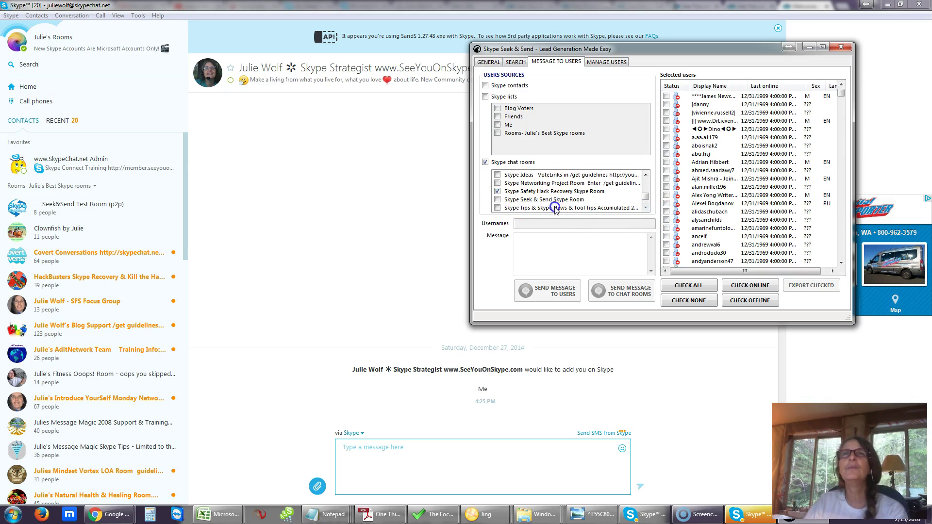
- Add the Support Room for Non-SYOS or Pending Members, SYOS Admin (New), SYOS FREE Members Room and SYOS Platinum Members to the selected chat rooms
click(645, 208)
click(645, 208)
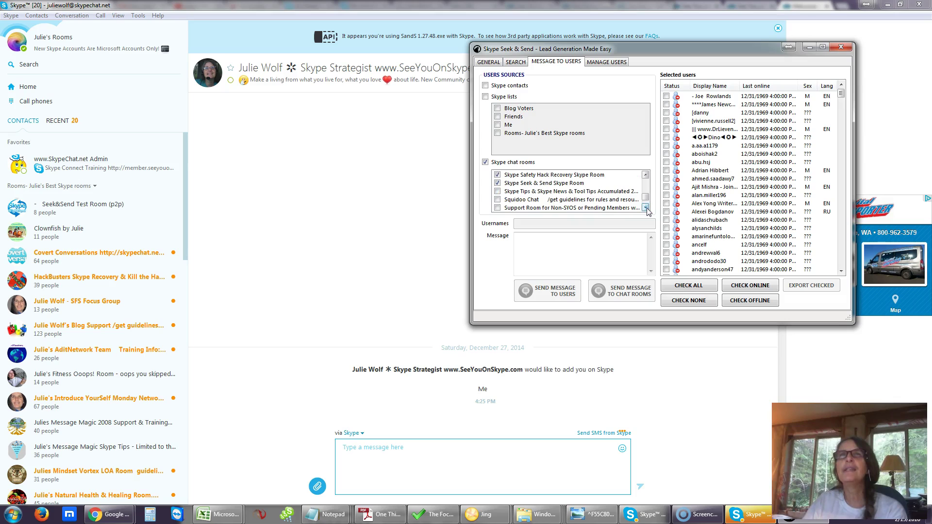
click(646, 208)
click(645, 208)
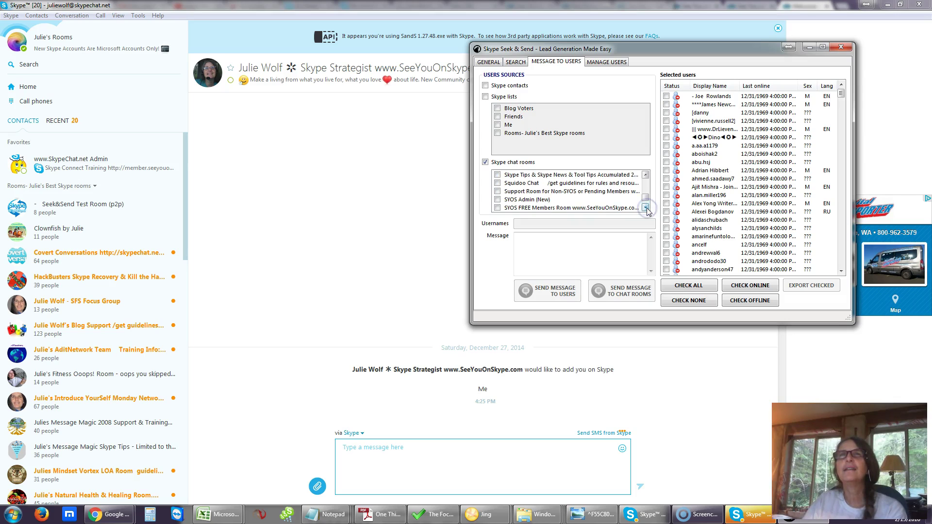
click(646, 207)
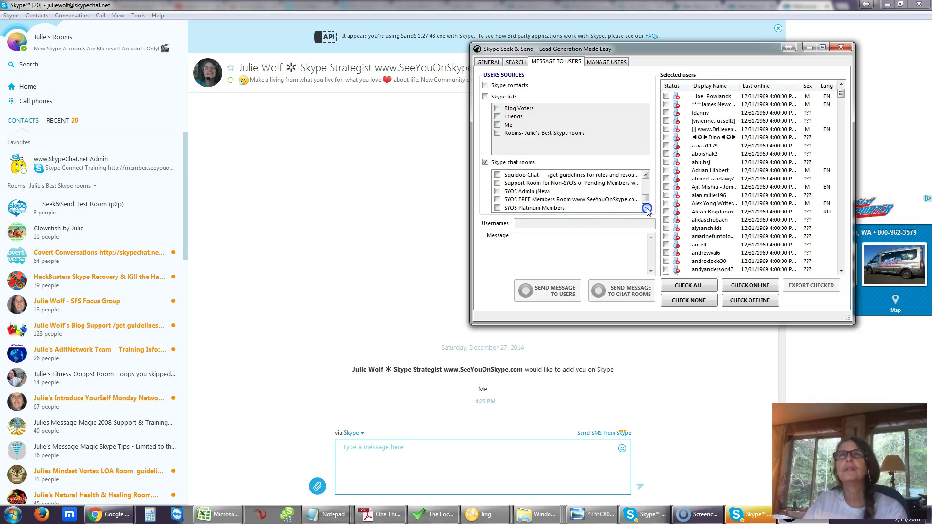
click(497, 184)
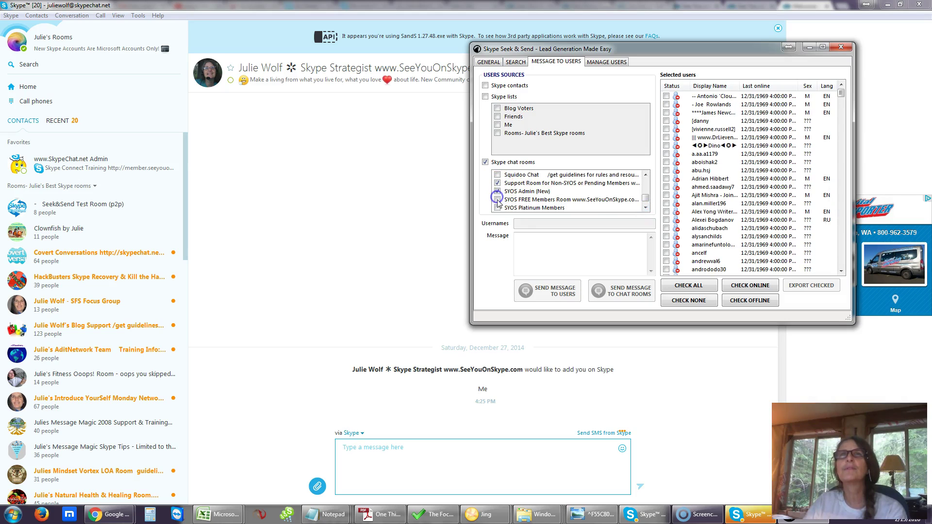
click(497, 200)
click(497, 208)
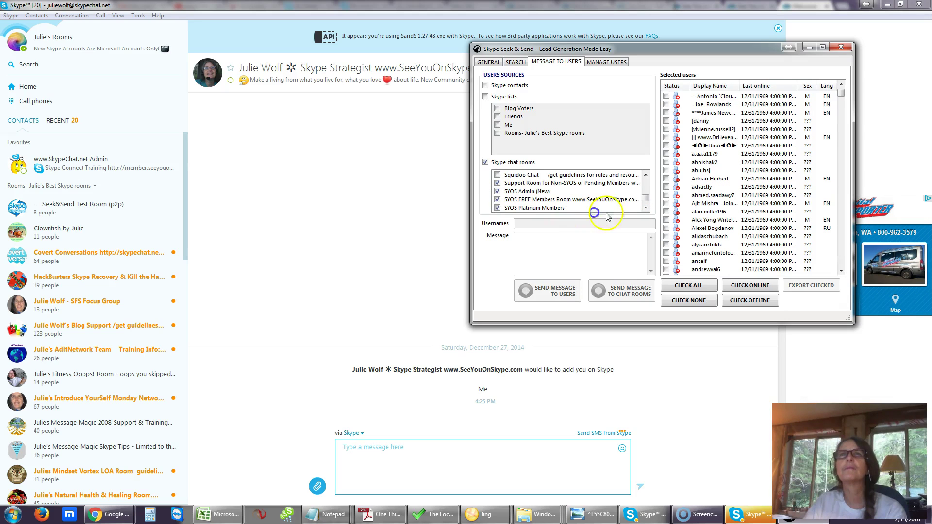
- Add the SYOS Silver Members only Room to the selected chat rooms and check the rest of the room list
click(646, 208)
click(645, 208)
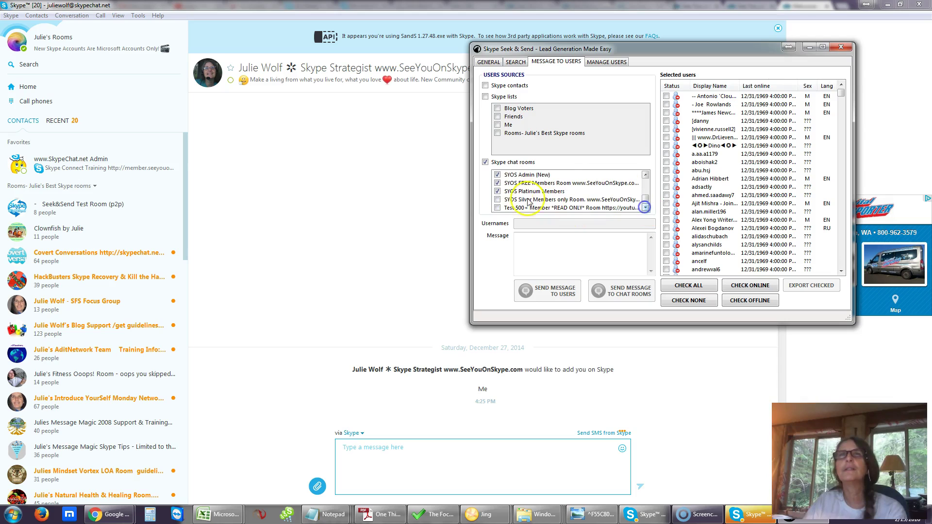
click(518, 208)
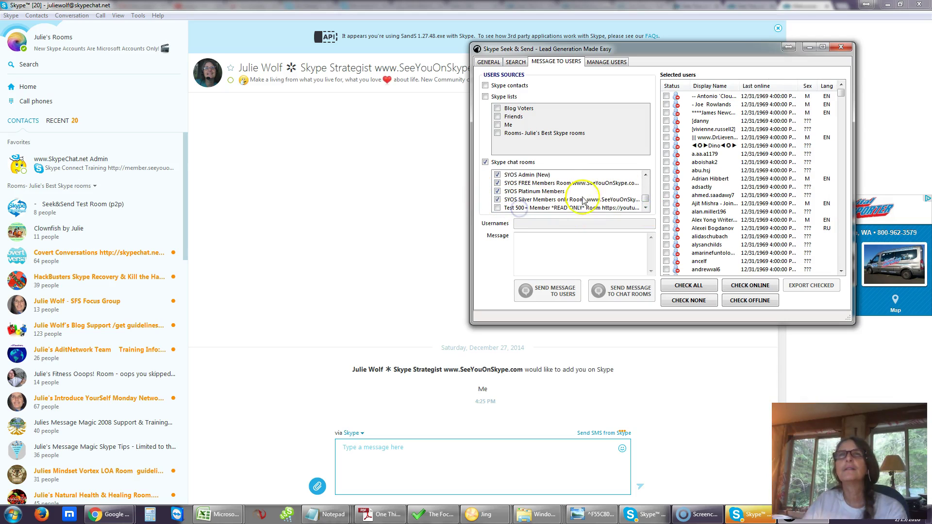
click(645, 208)
click(645, 207)
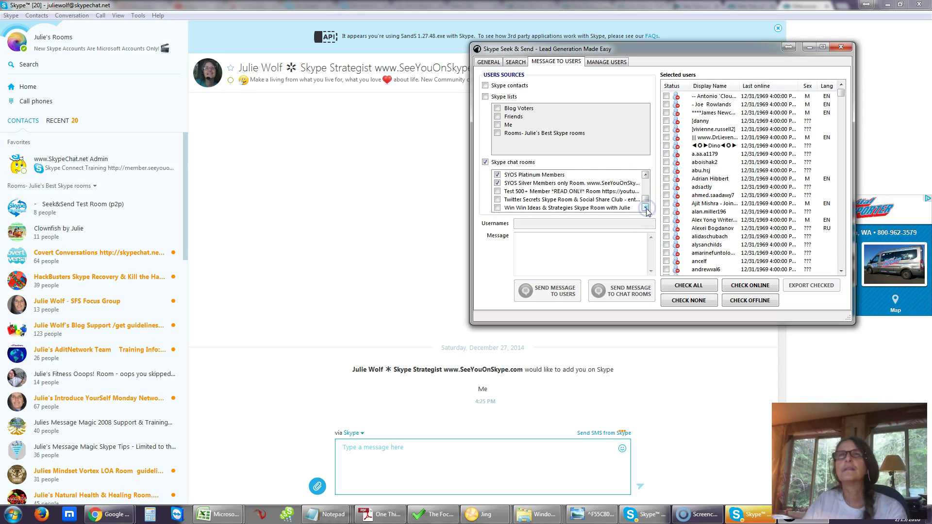
click(645, 208)
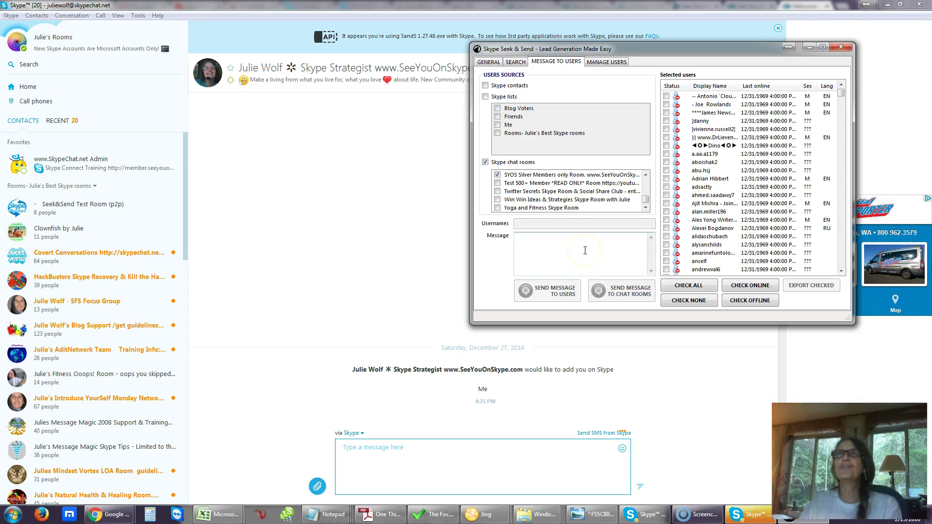
click(532, 237)
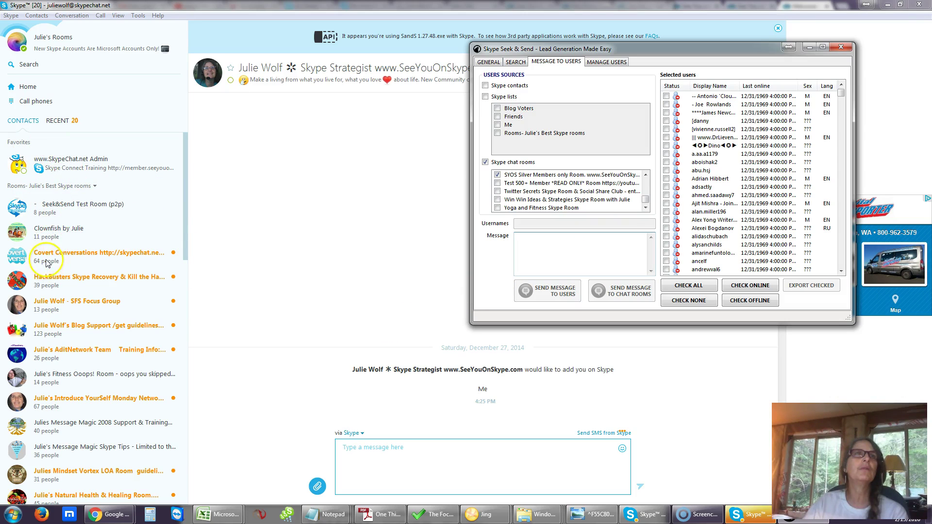
- View the Seek&Send Test Room and the Clownfish room in Skype, and open the Message Magic Skype Tips room by searching for MM
click(73, 209)
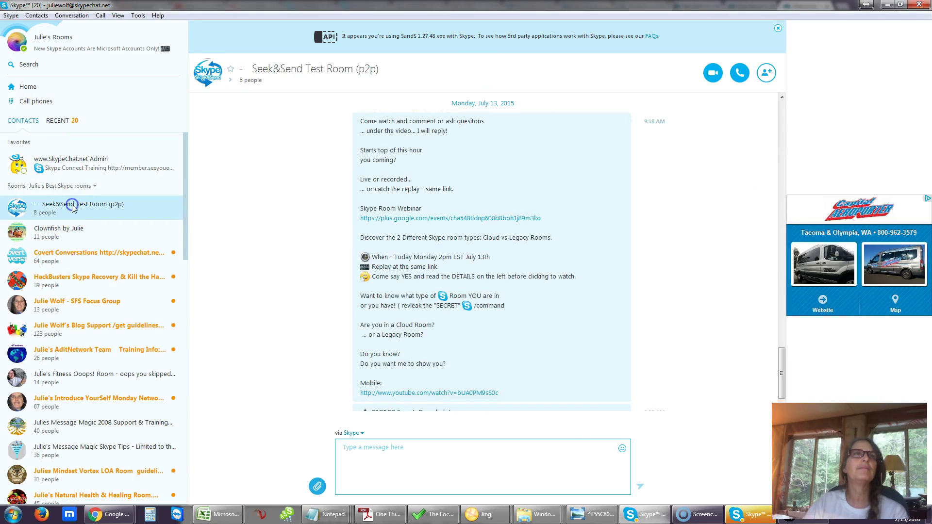
click(57, 230)
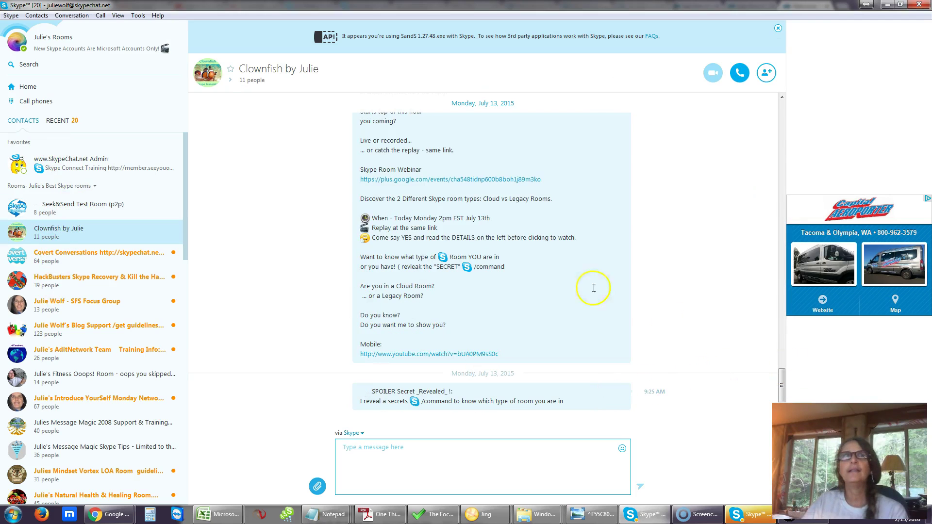
click(56, 61)
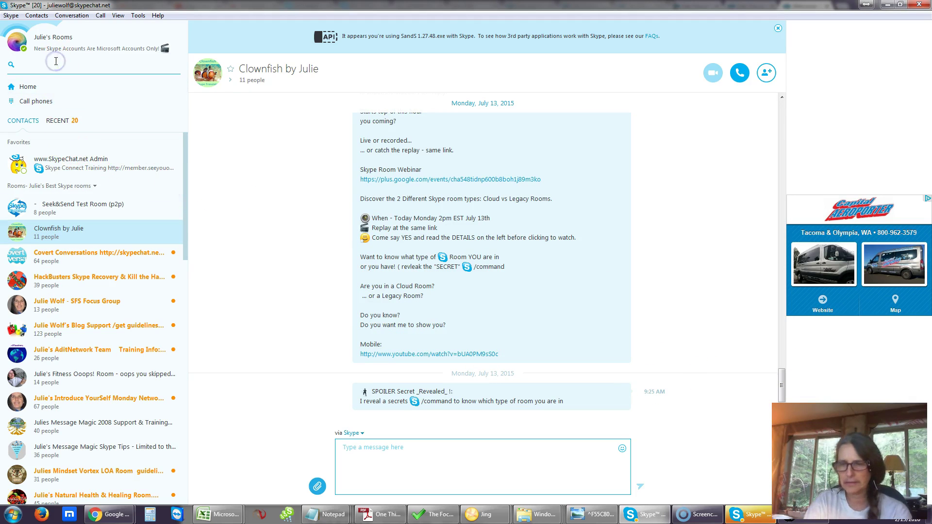
text(MM)
click(63, 91)
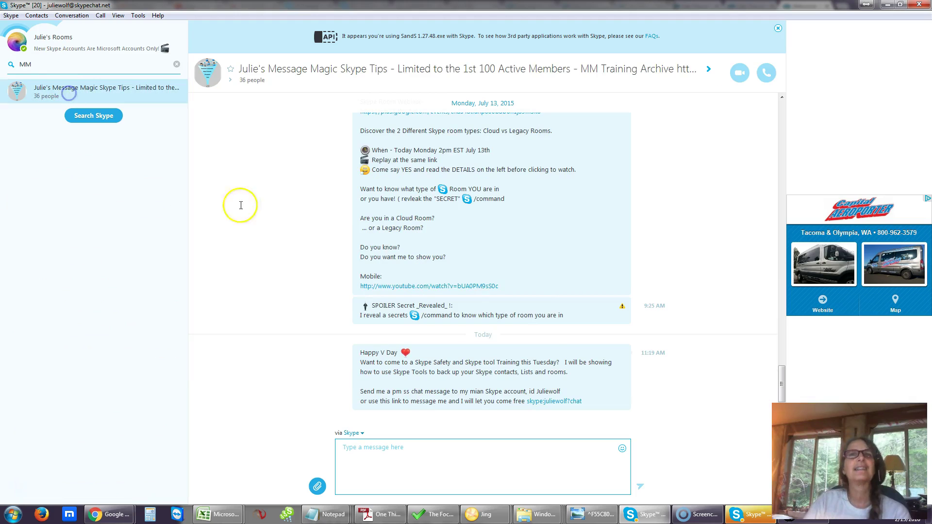
- Review the training offer and the contact instructions in today's Happy V Day message
drag(357, 352, 623, 381)
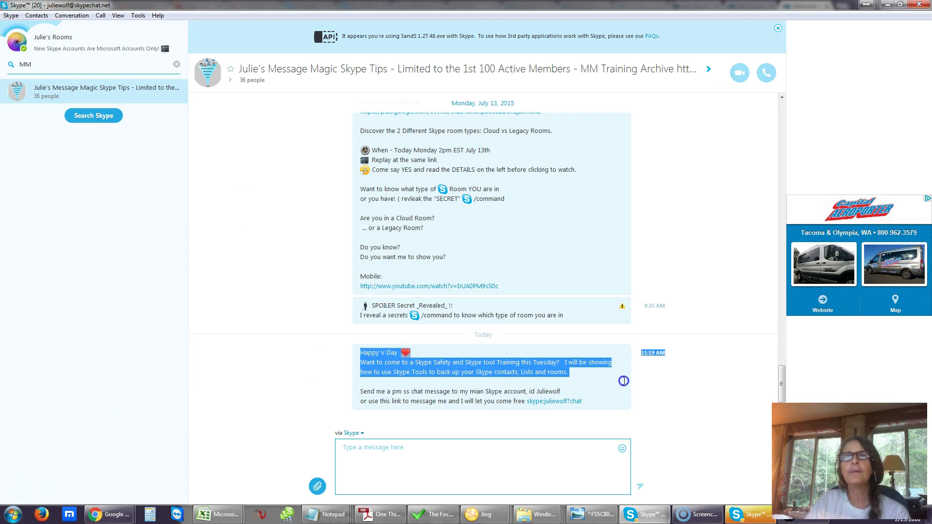
drag(359, 391, 605, 402)
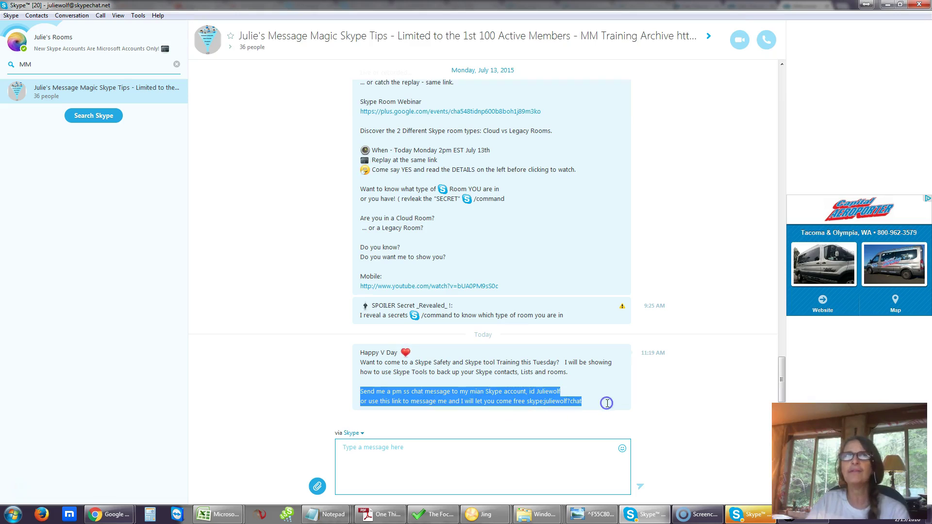
right_click(604, 399)
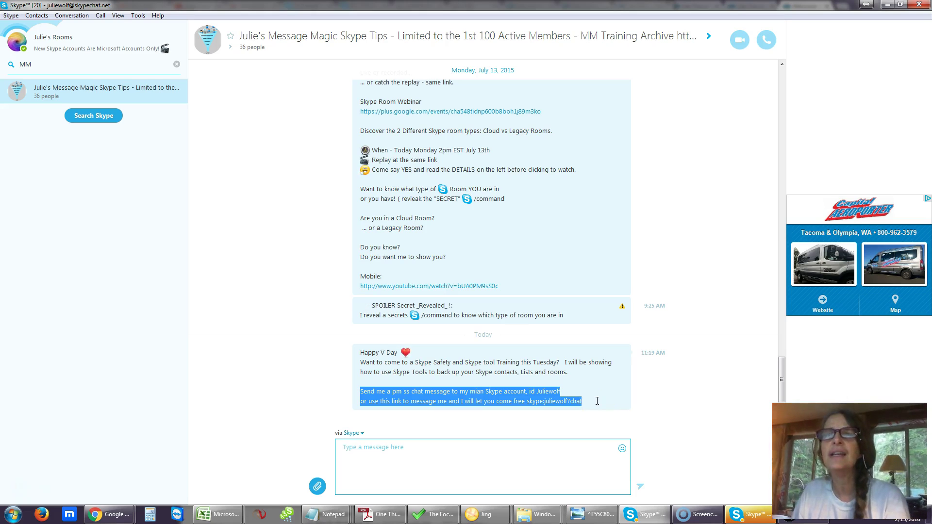
click(572, 373)
drag(572, 372, 352, 357)
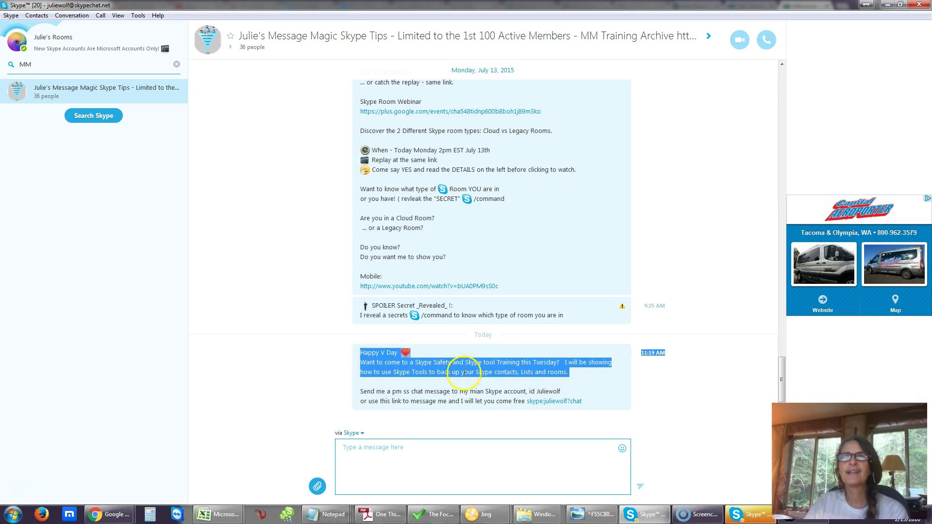
click(359, 391)
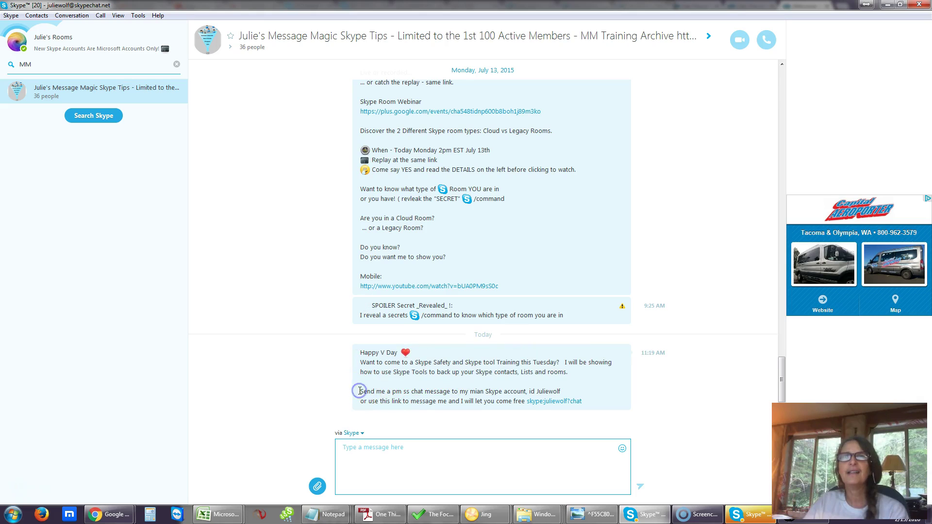
- Copy the Happy V Day greeting and training description into the Seek & Send message, and clear the message text again
drag(569, 372, 357, 354)
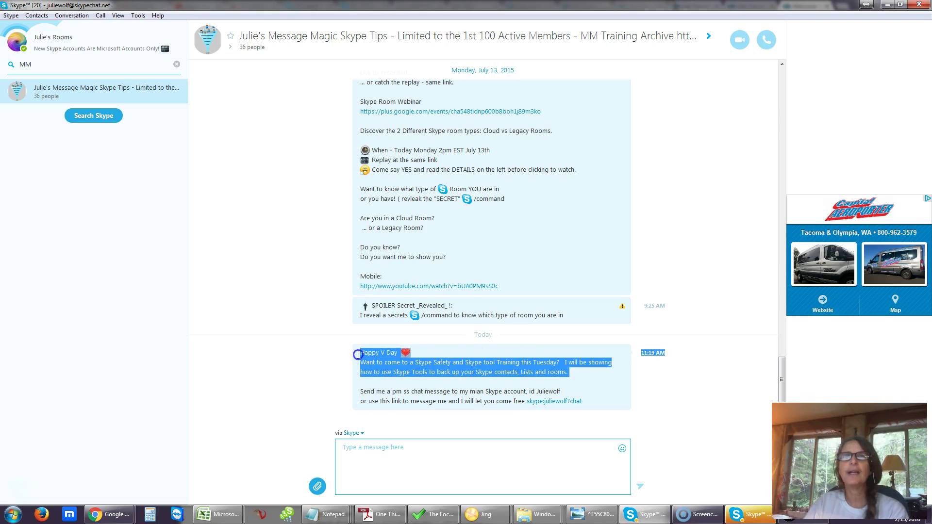
right_click(515, 368)
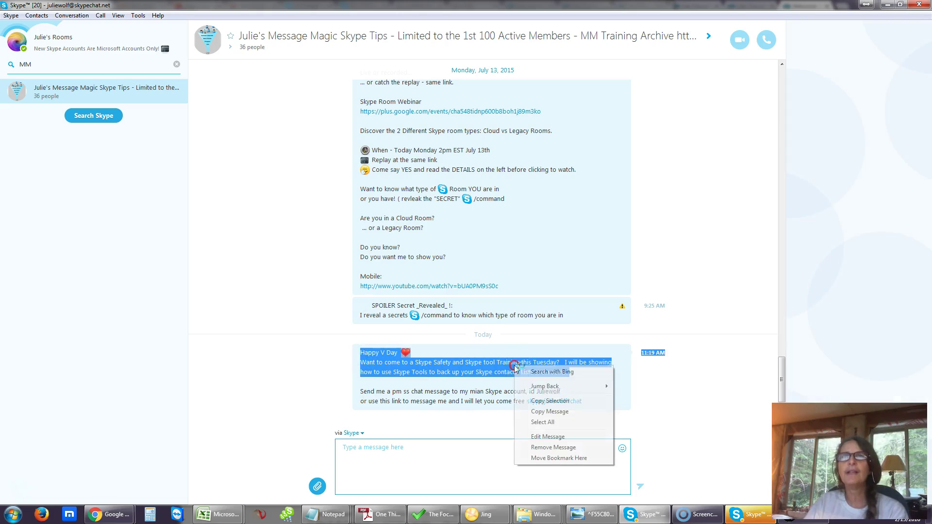
click(539, 402)
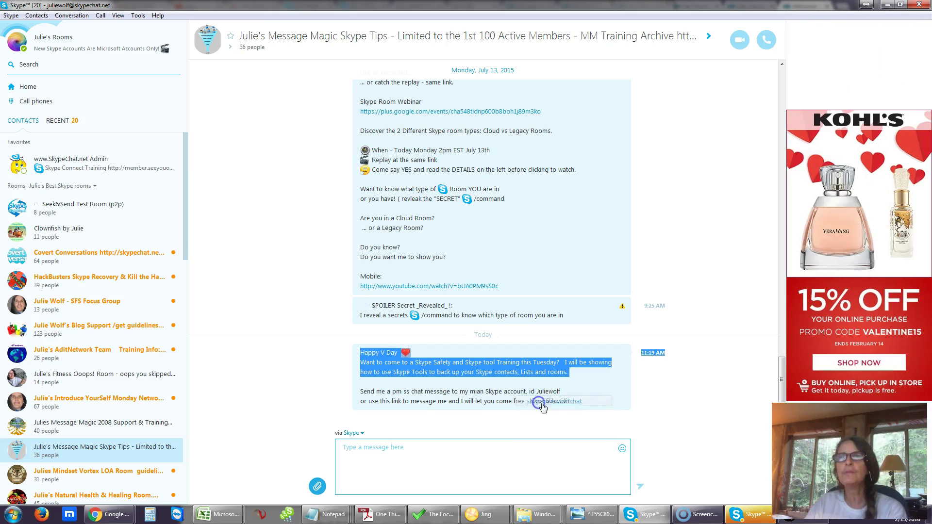
key(alt+Tab)
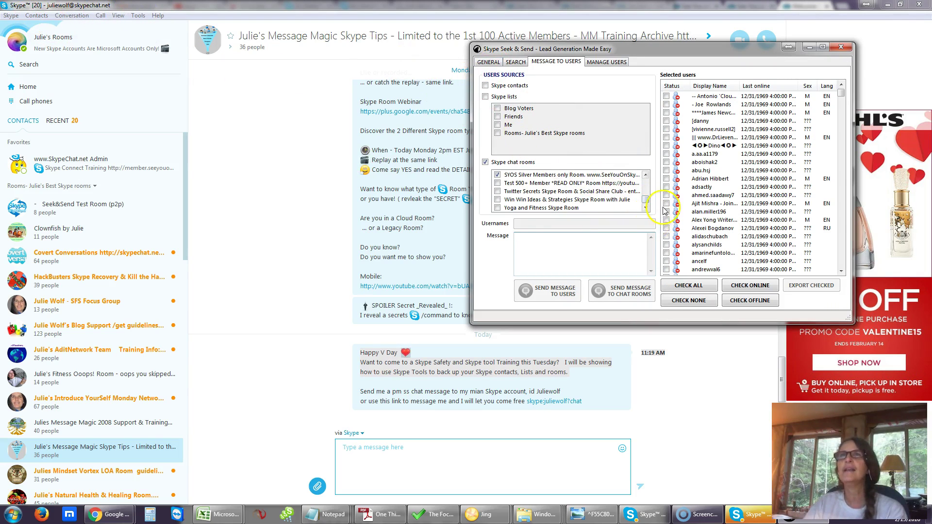
click(555, 243)
key(ctrl+v)
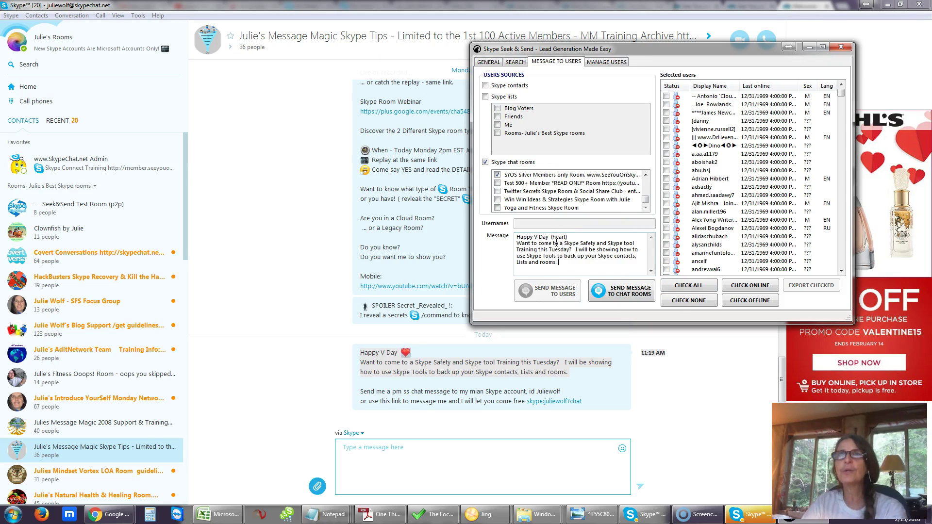
key(ctrl+a)
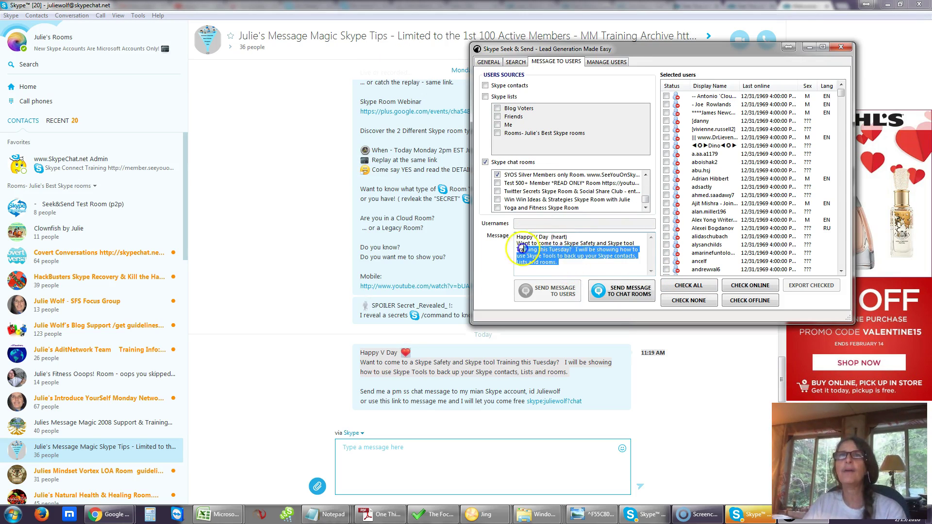
key(Delete)
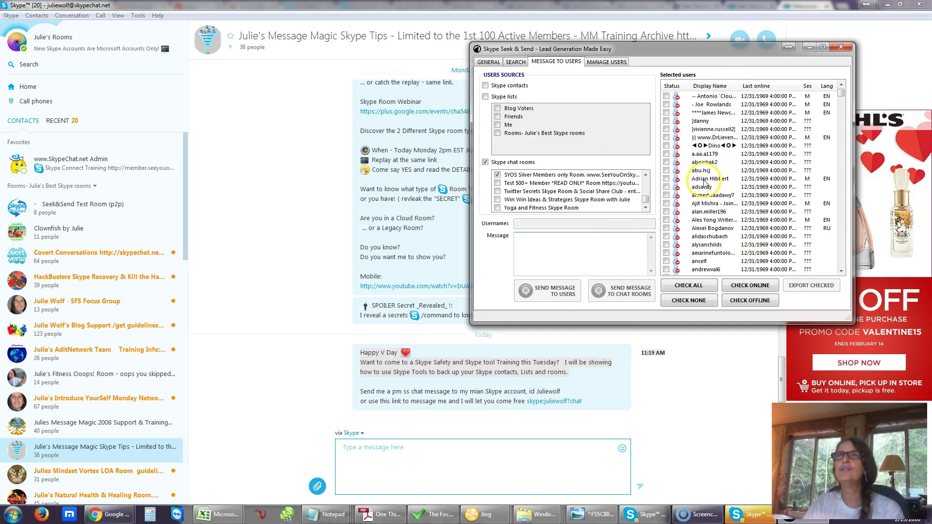
- Check all the selected users and start exporting them to a text file
click(682, 286)
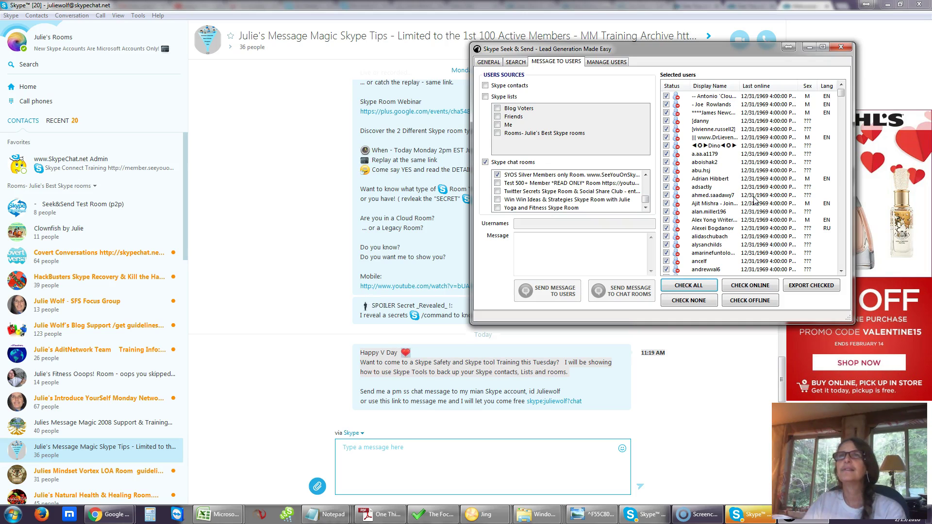
click(813, 286)
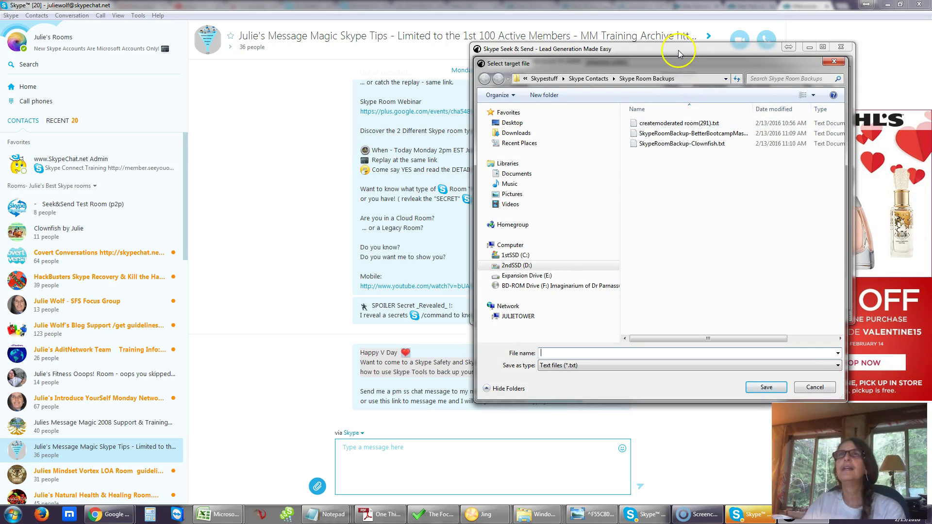
drag(645, 63, 474, 47)
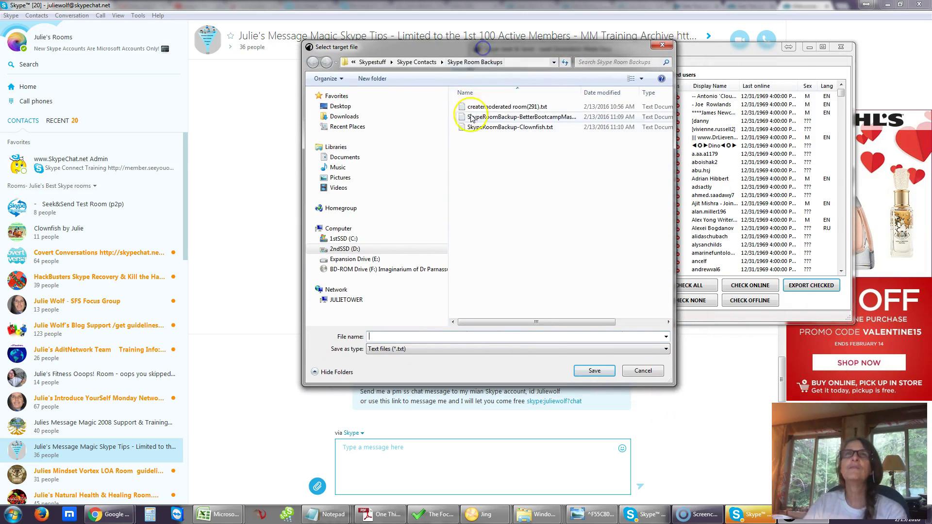
- Browse to the Skype Contacts folder and move the seek&send lead files folder into Skype Lead Lists - Searches
click(362, 62)
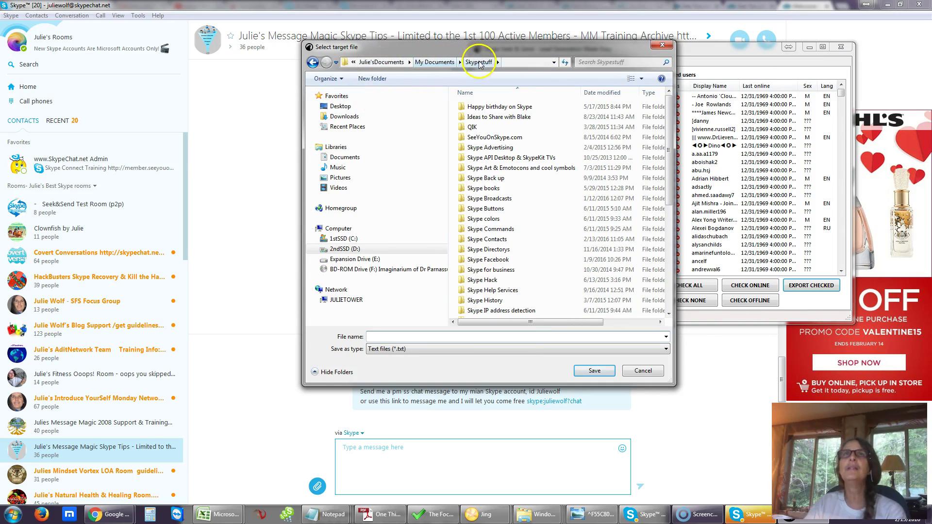
click(313, 62)
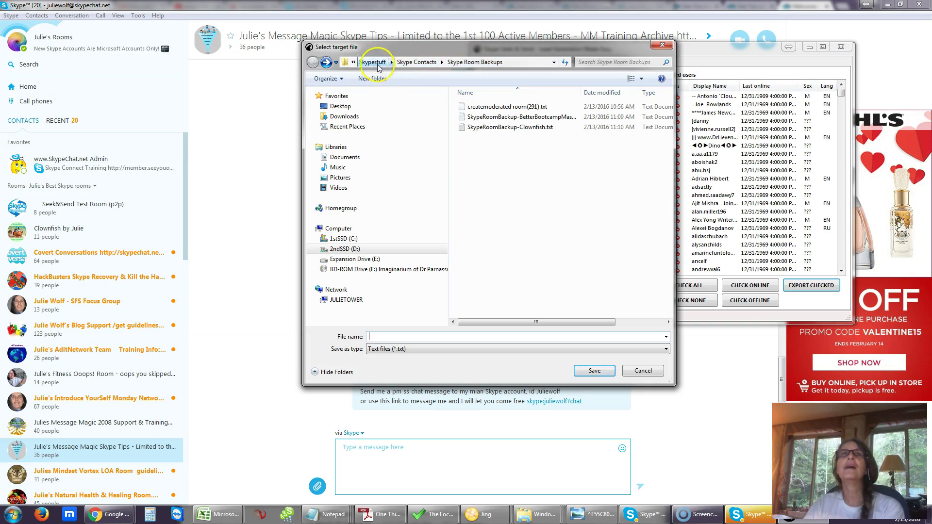
click(421, 62)
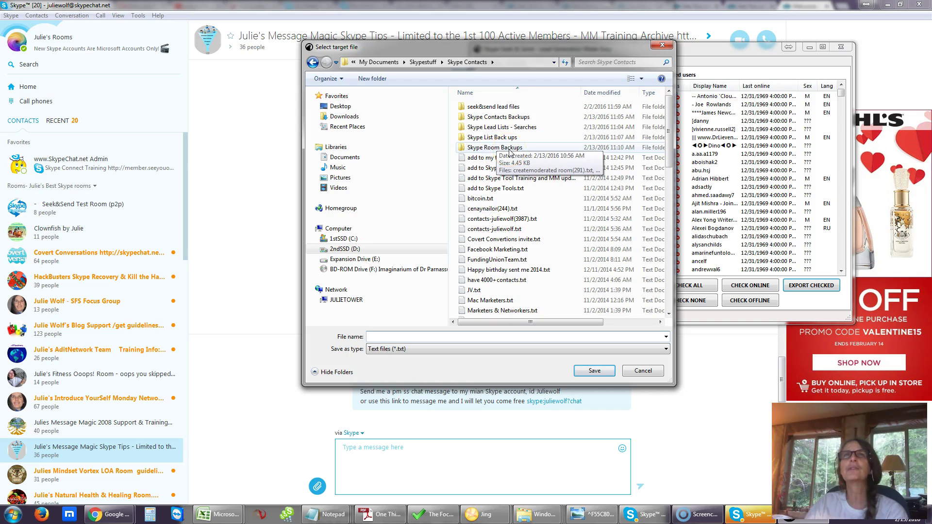
click(504, 118)
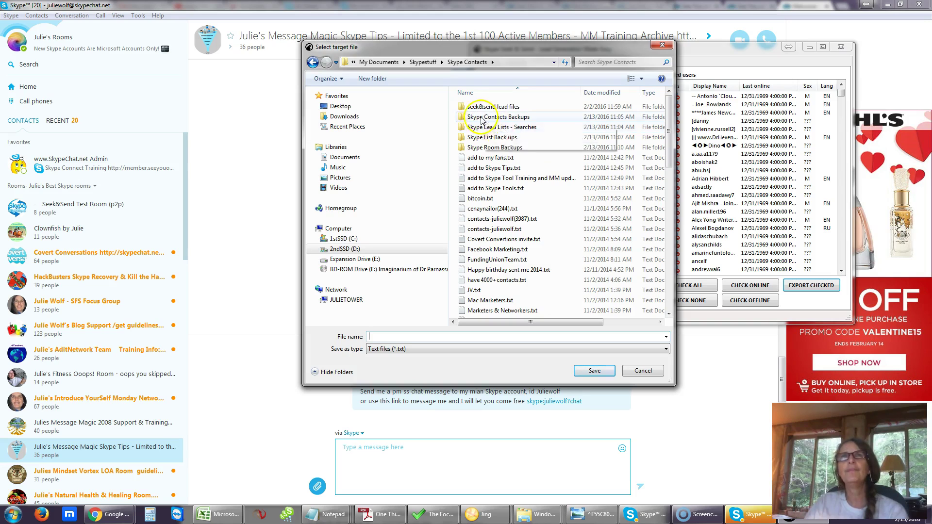
drag(463, 106, 477, 129)
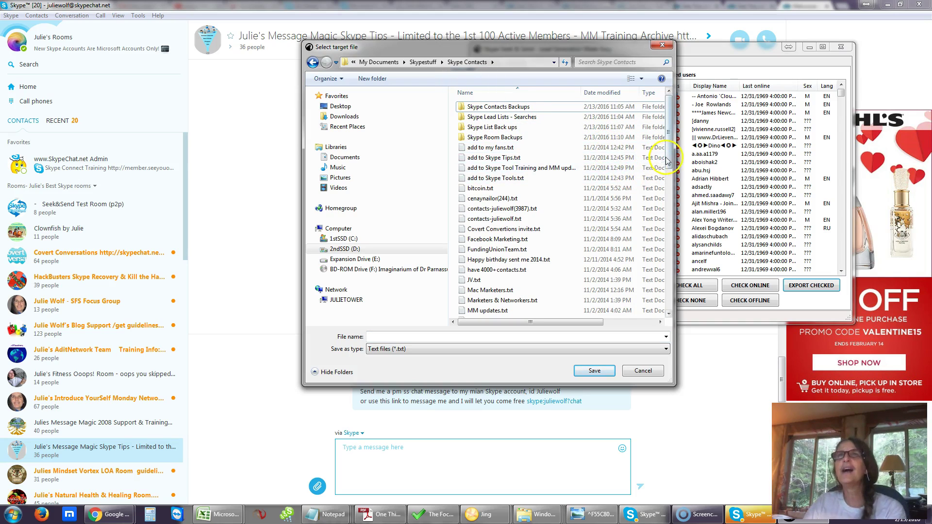
drag(675, 154, 706, 154)
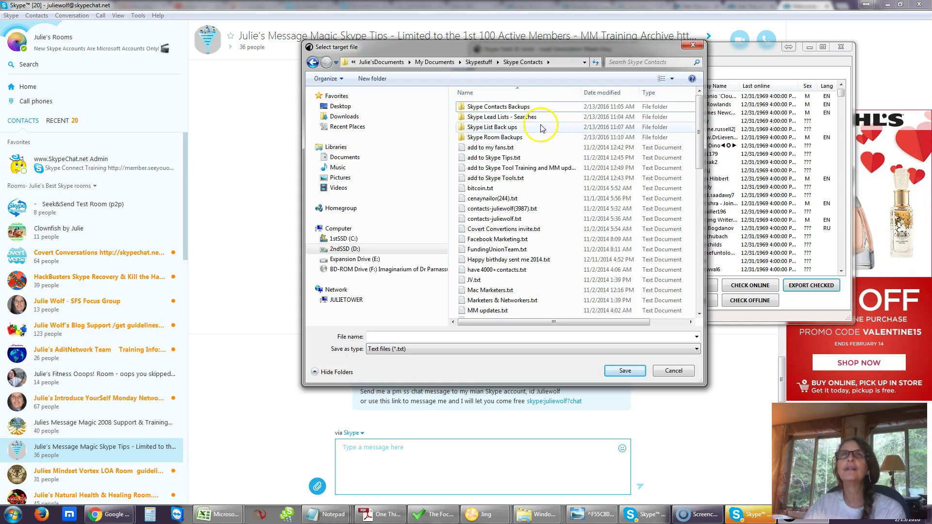
- Open the Skype Room Backups folder and name the export file SkypeRoomBackup-SafetyandToolRooms().txt, reusing the Clownfish backup's name as a base
double_click(476, 138)
click(386, 336)
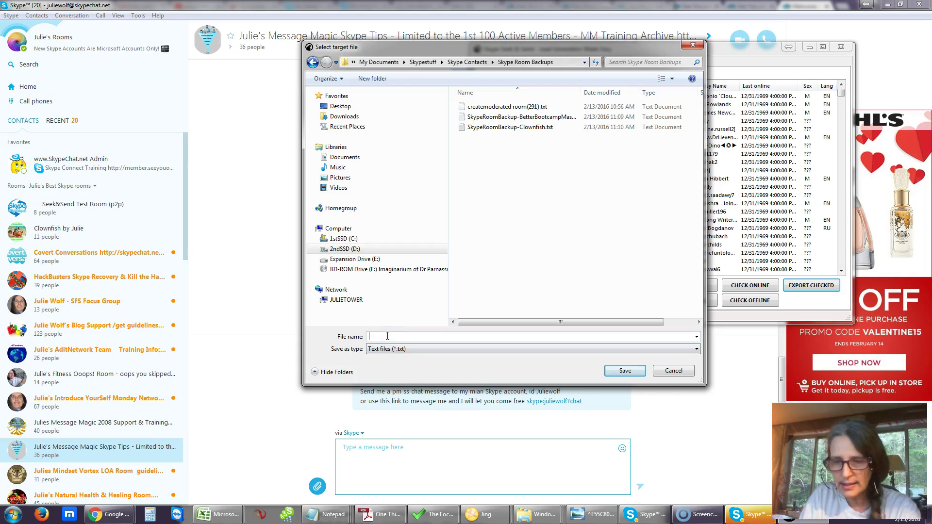
click(388, 336)
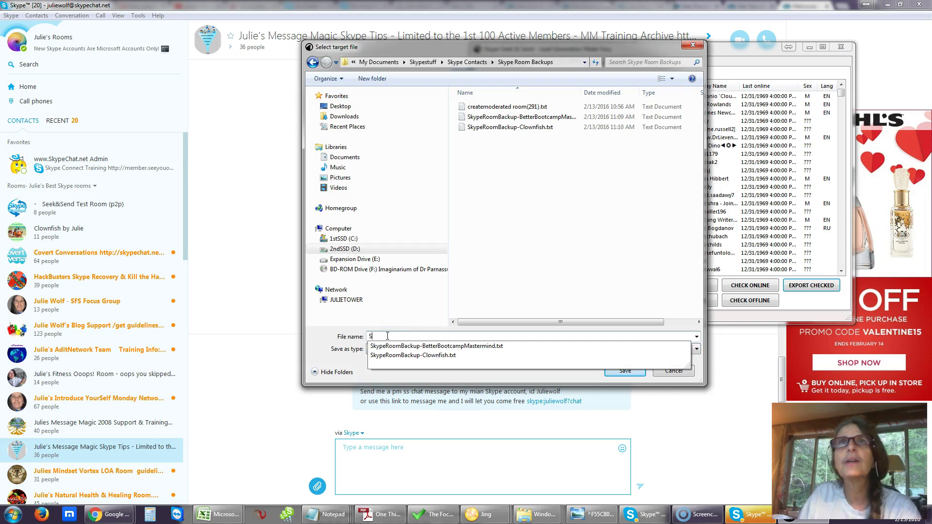
click(526, 127)
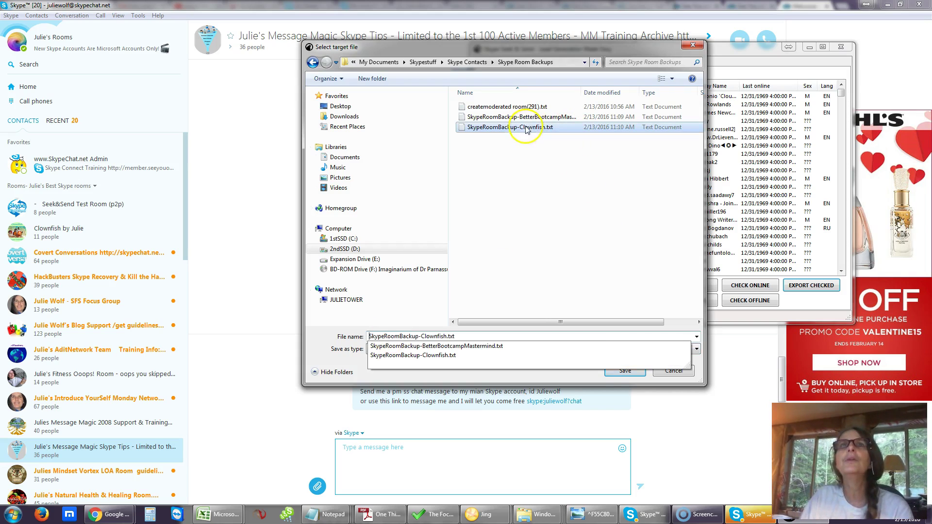
double_click(444, 337)
click(445, 336)
drag(447, 336, 421, 336)
key(BackSpace)
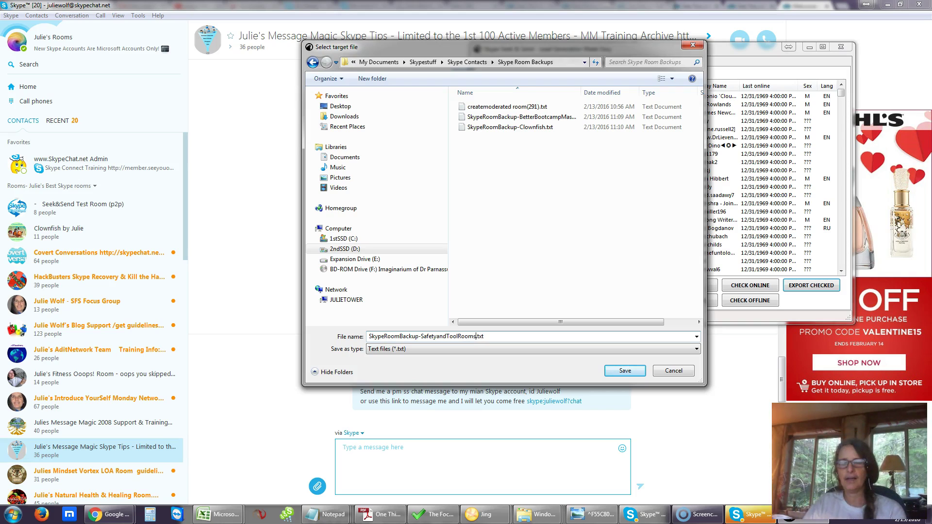
text())
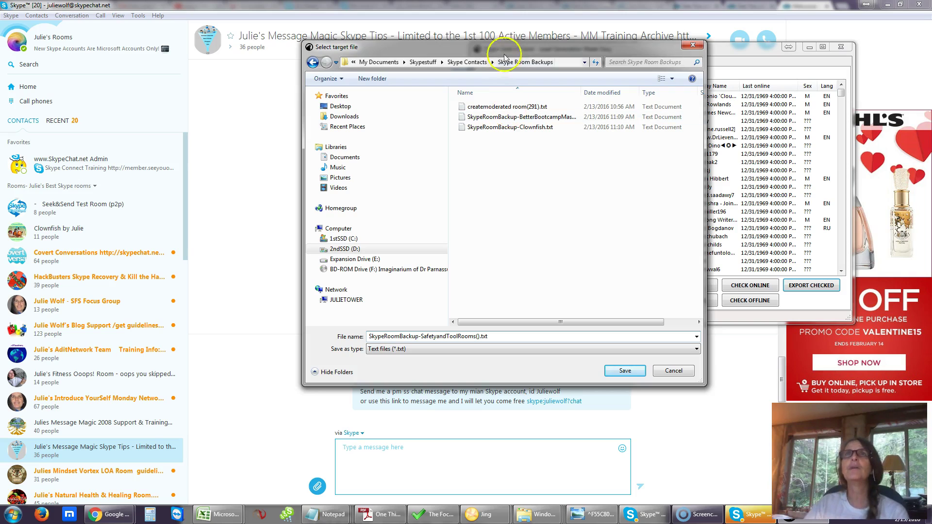
- Copy the Skype Room Backups folder path and save the exported member list there as a text file
drag(521, 53, 416, 72)
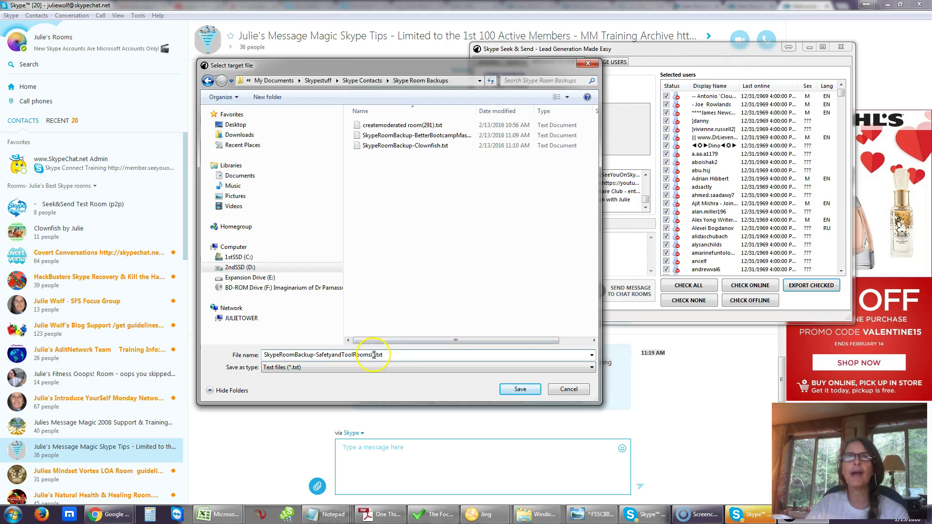
click(391, 368)
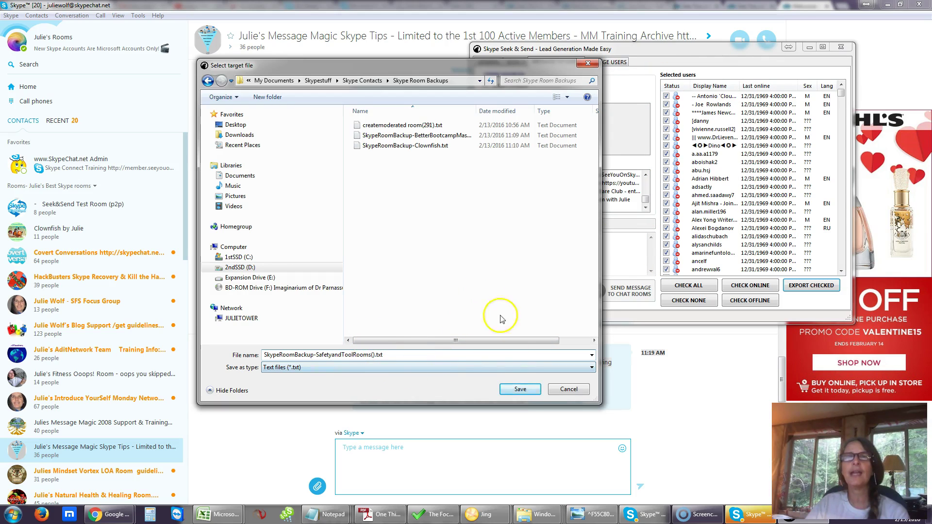
click(523, 393)
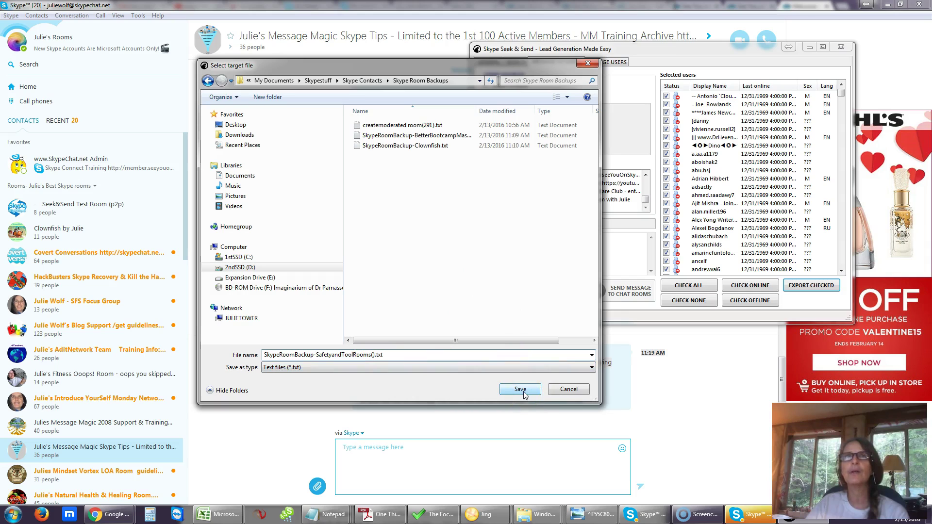
click(517, 390)
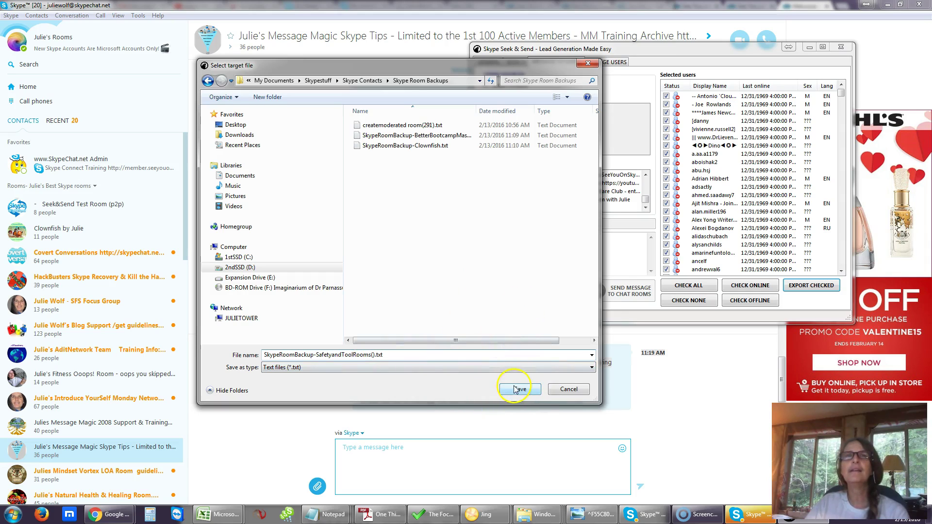
click(462, 80)
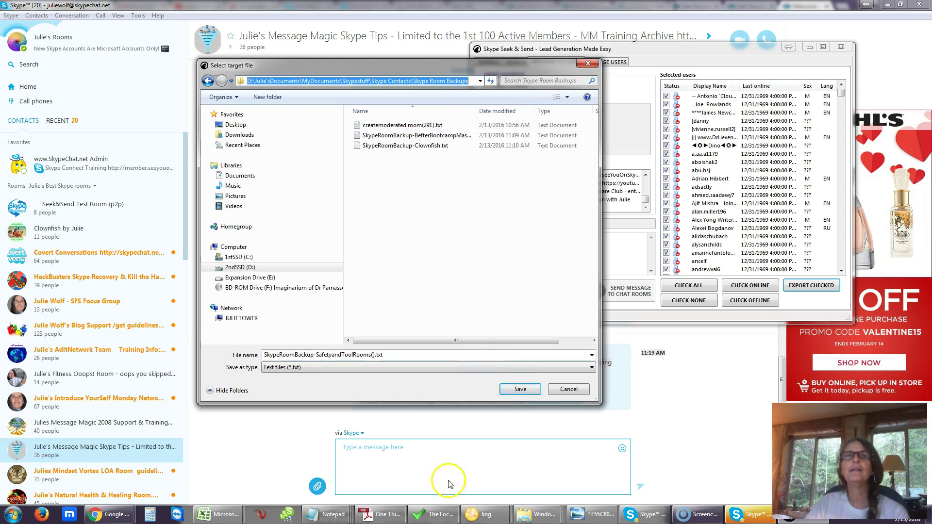
click(423, 83)
right_click(424, 83)
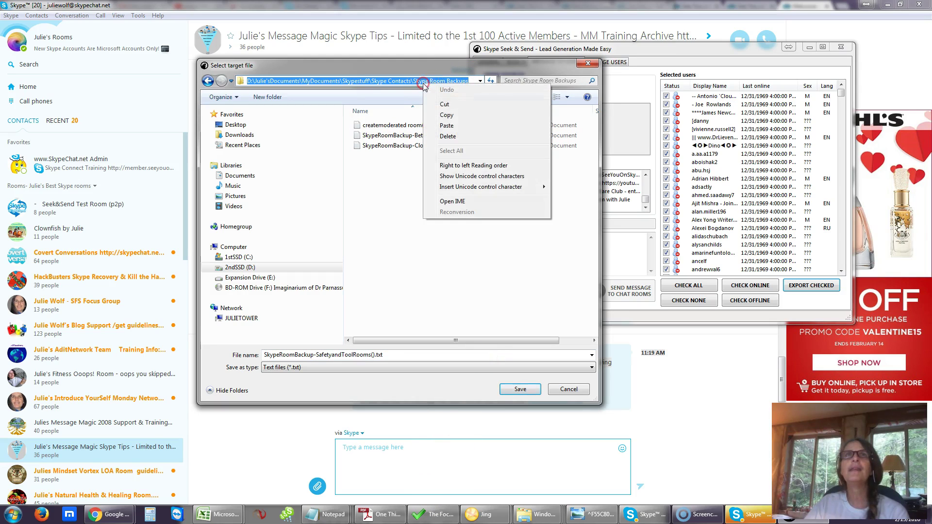
click(443, 115)
click(527, 389)
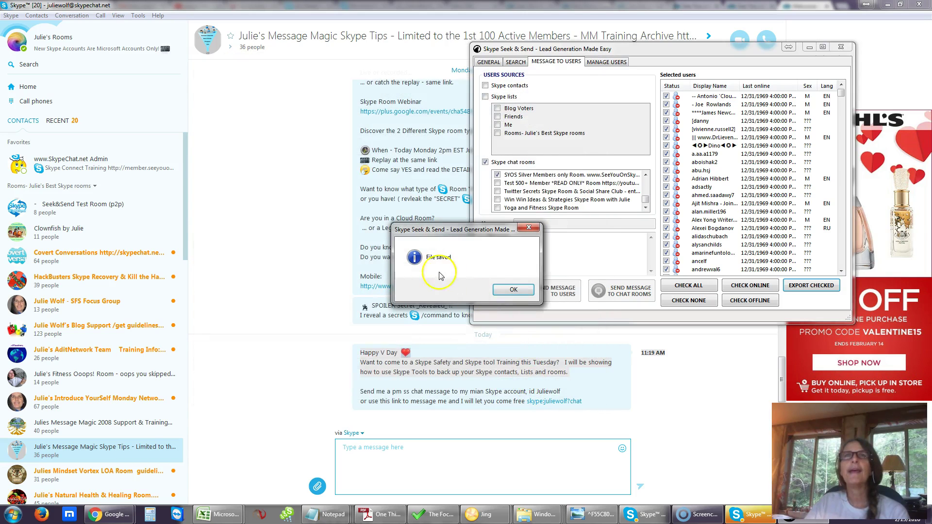
click(513, 290)
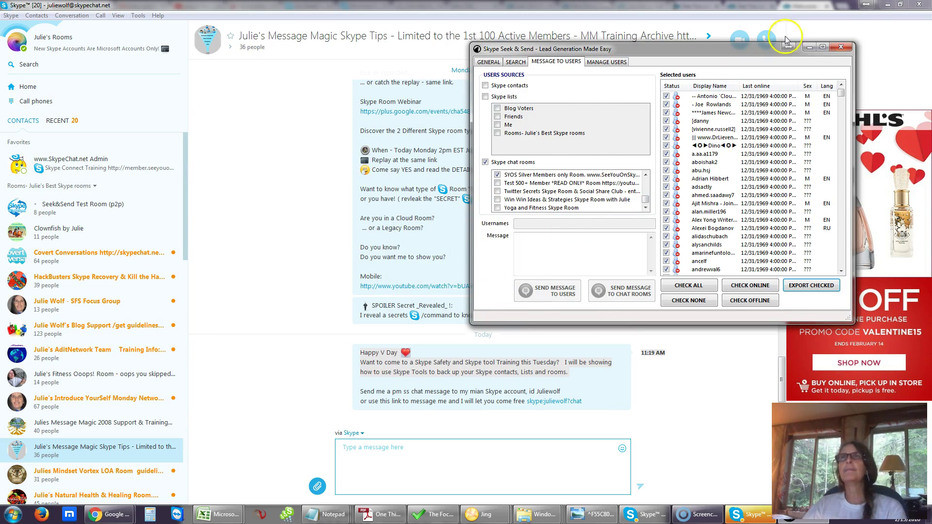
- Close Seek & Send and quit the Skype session of the rooms account
click(841, 47)
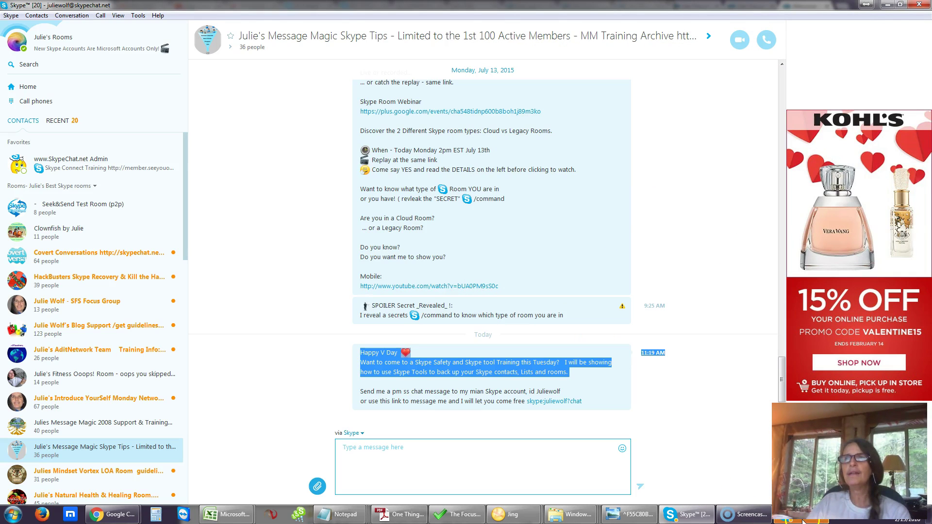
right_click(685, 518)
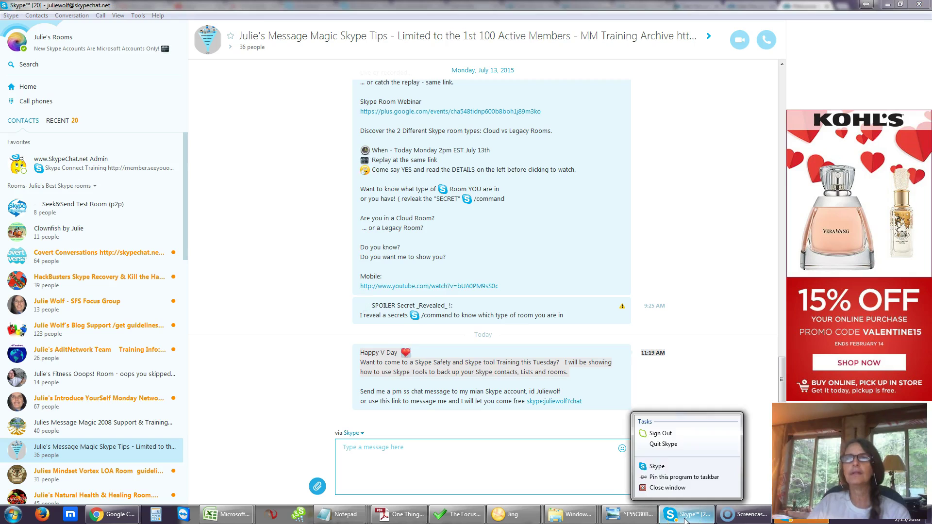
click(664, 444)
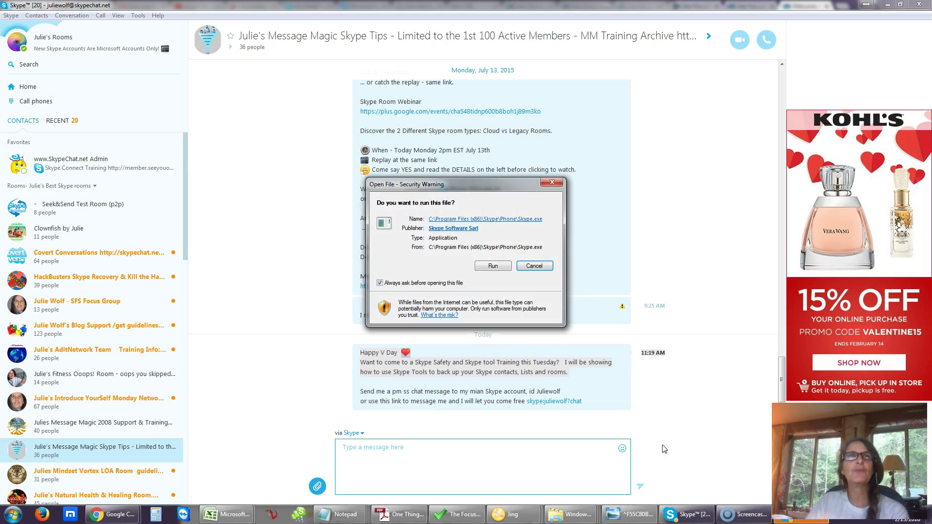
- Allow Skype.exe and SandS 1.27.48.exe to run, and open Seek & Send's user messaging section for the main Skype account
click(493, 266)
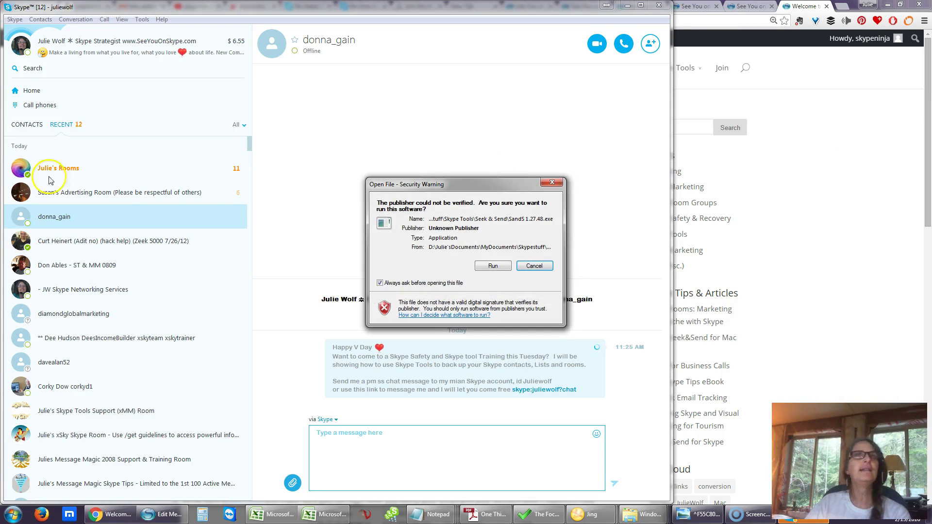
click(490, 267)
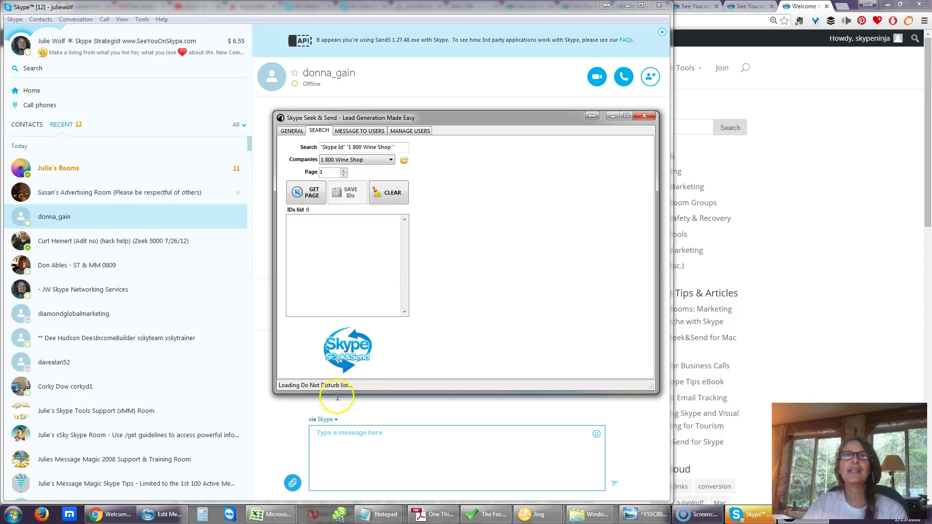
click(362, 132)
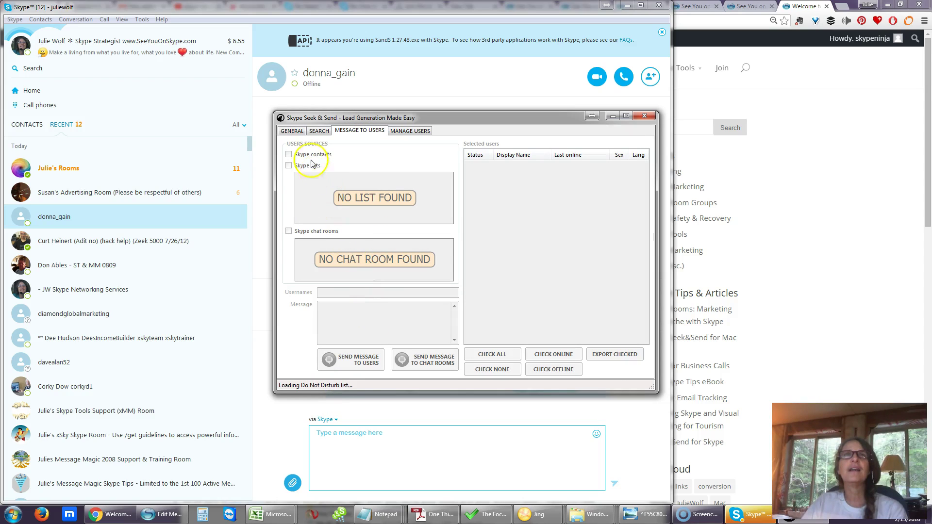